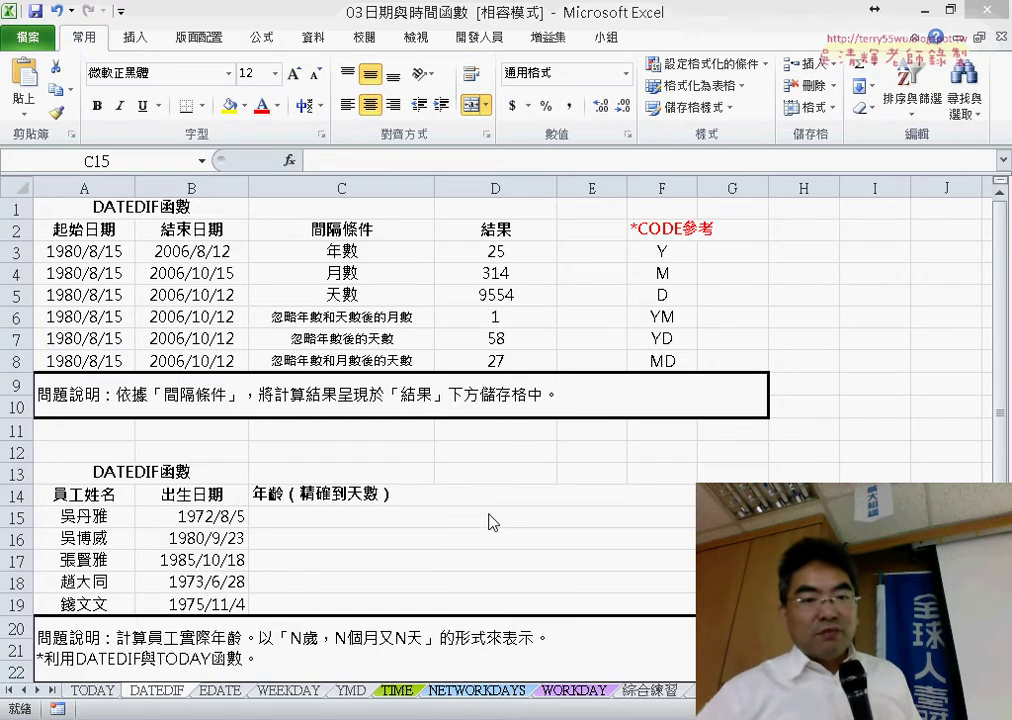
Enter =DATEDIF(B15,TODAY(),"Y") in C15 so it shows 44 full years
{"action": "left_click", "coordinate": [492, 521]}
{"action": "scroll", "coordinate": [578, 512], "scroll_direction": "down", "scroll_amount": 2}
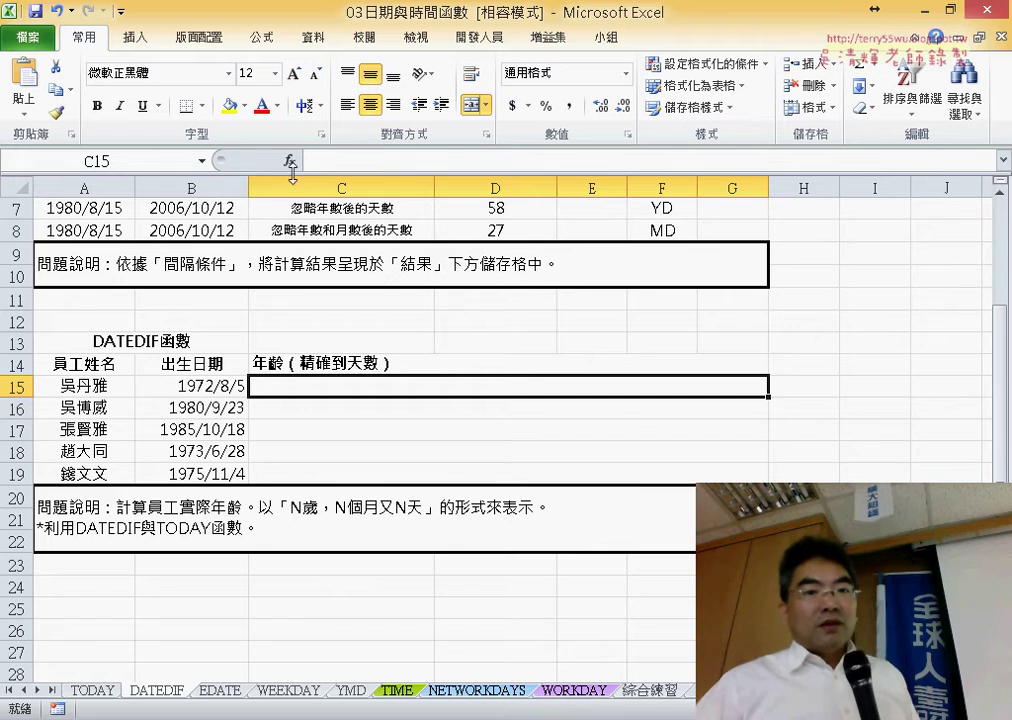
{"action": "left_click", "coordinate": [353, 157]}
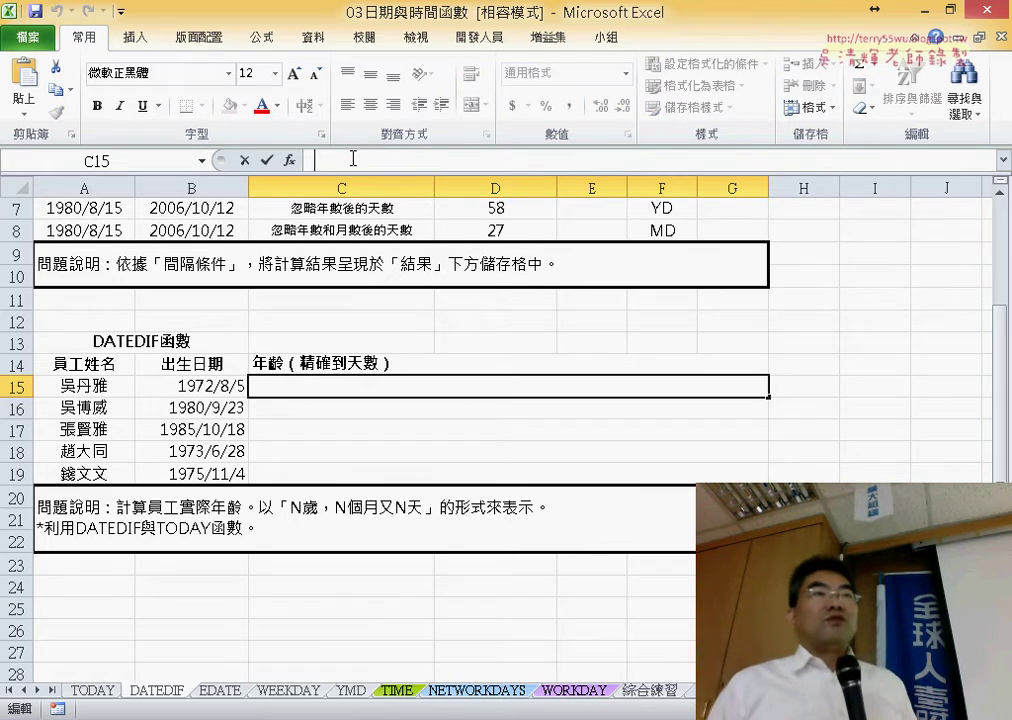
{"action": "type", "text": "="}
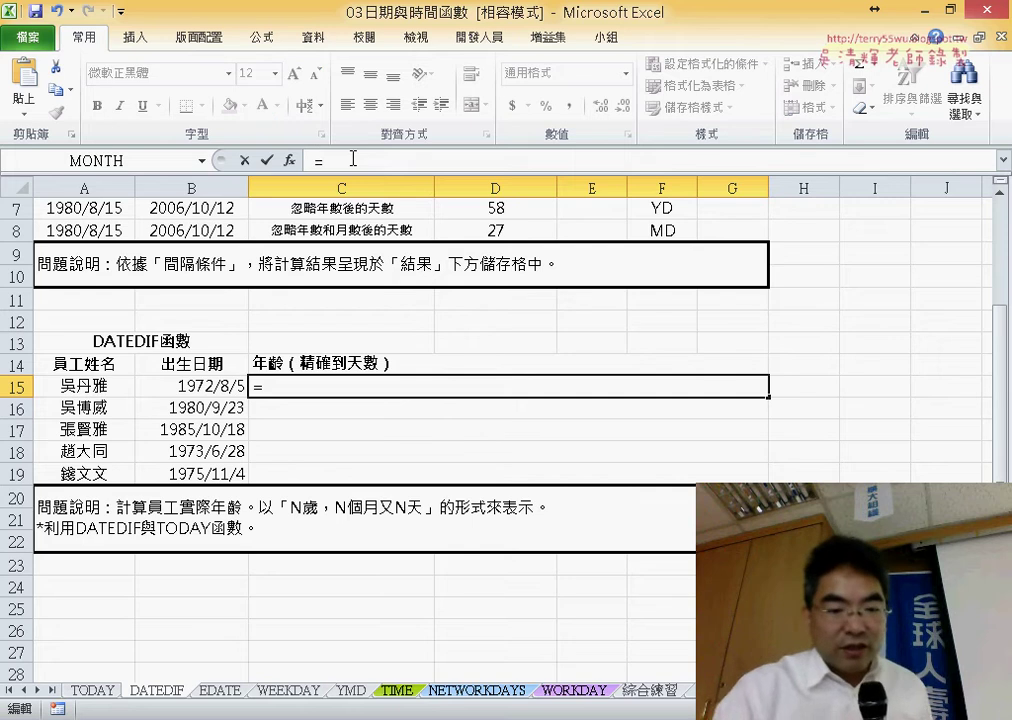
{"action": "type", "text": "date"}
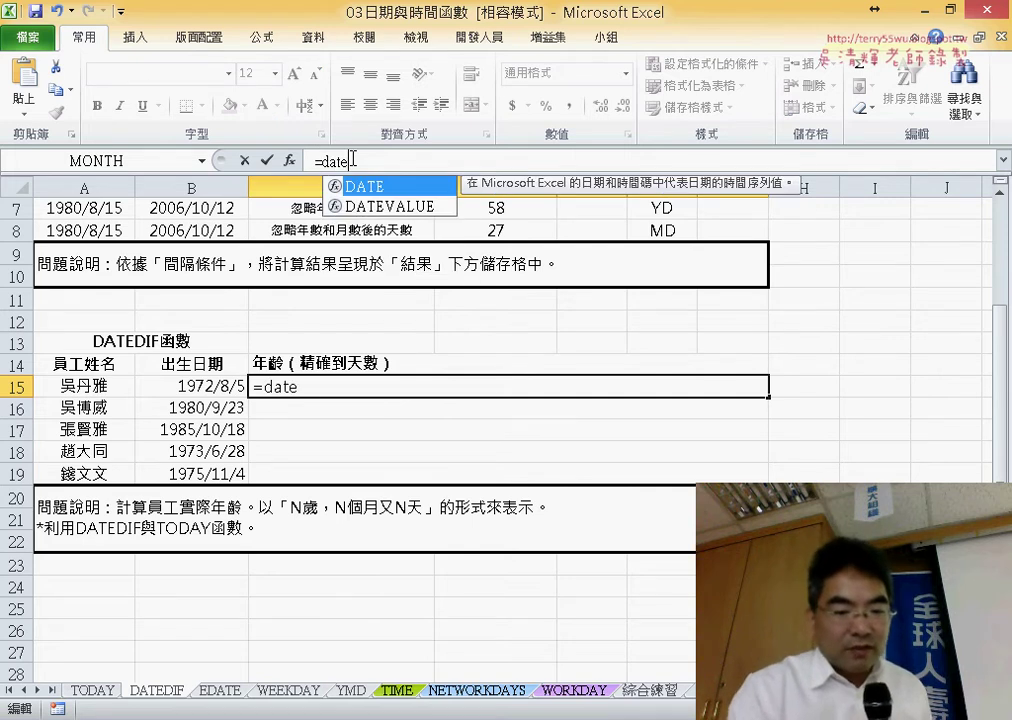
{"action": "type", "text": "dif"}
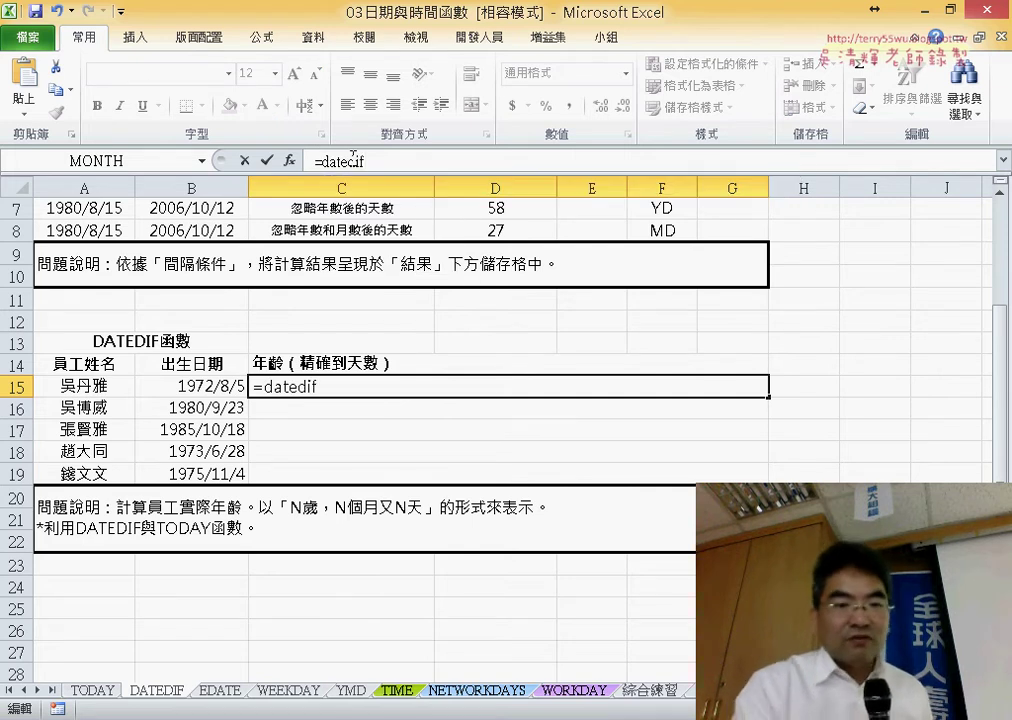
{"action": "type", "text": "("}
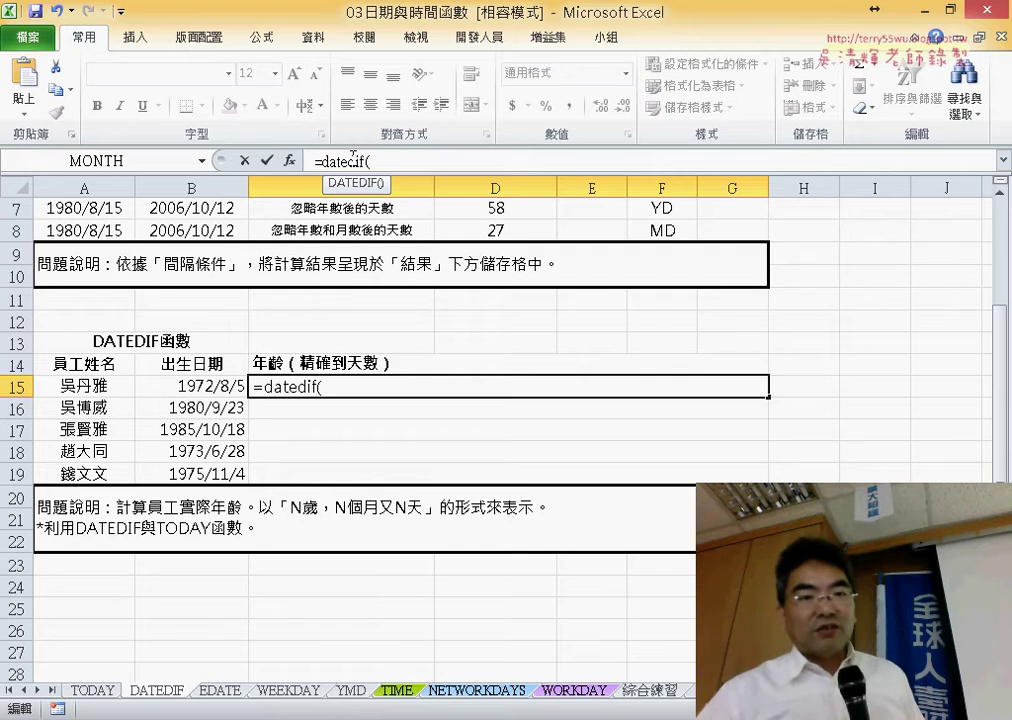
{"action": "left_click", "coordinate": [210, 387]}
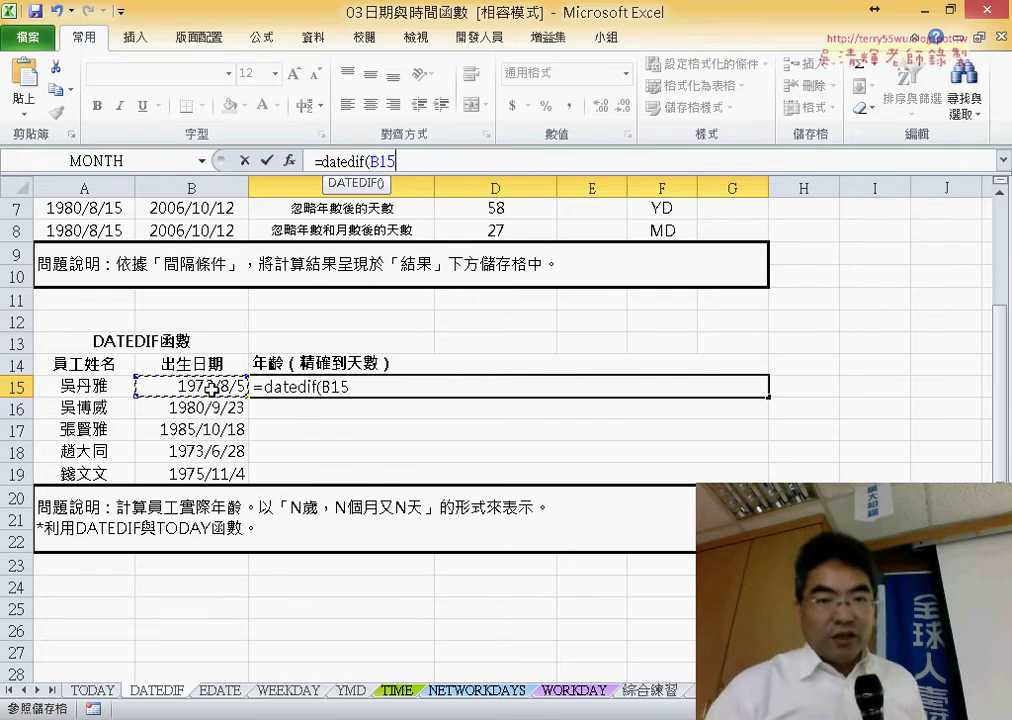
{"action": "type", "text": ","}
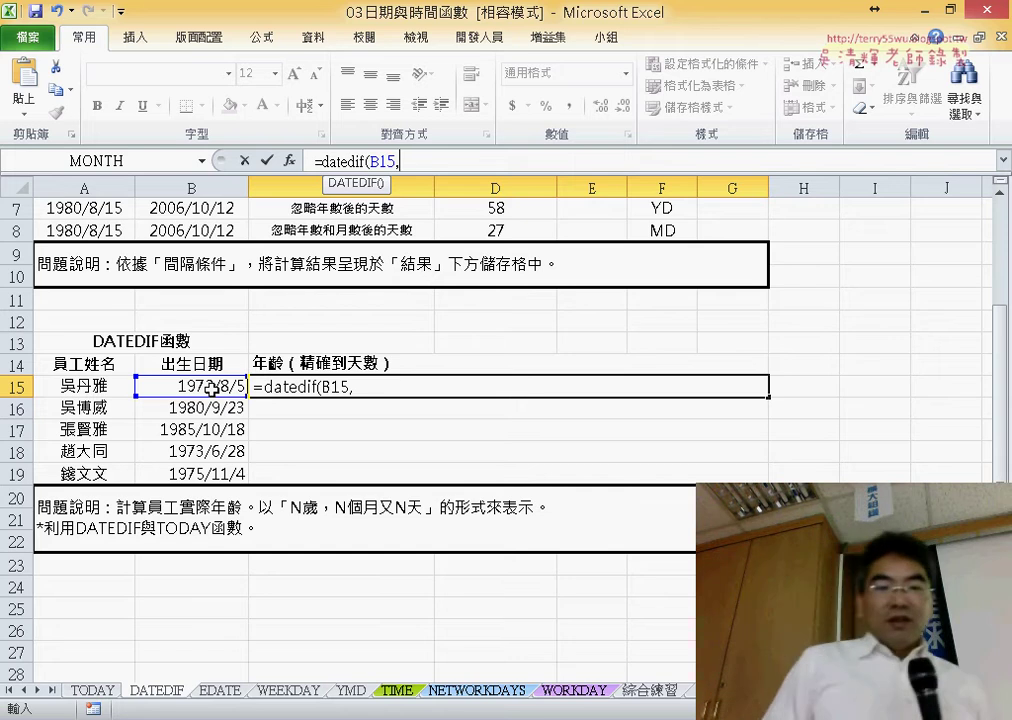
{"action": "type", "text": "t"}
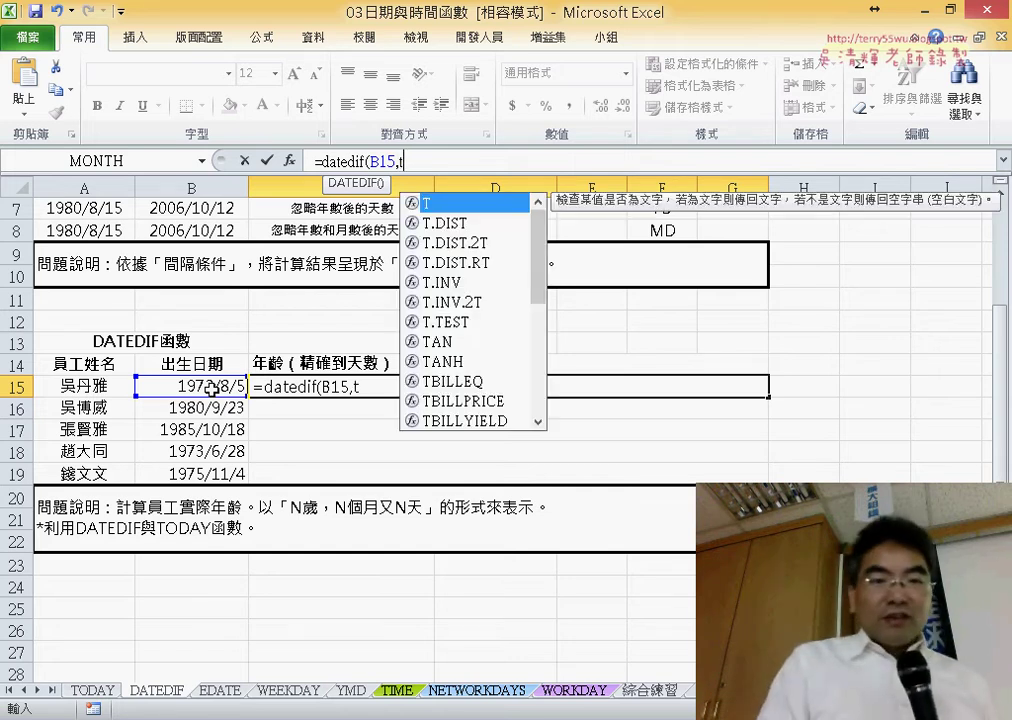
{"action": "type", "text": "od"}
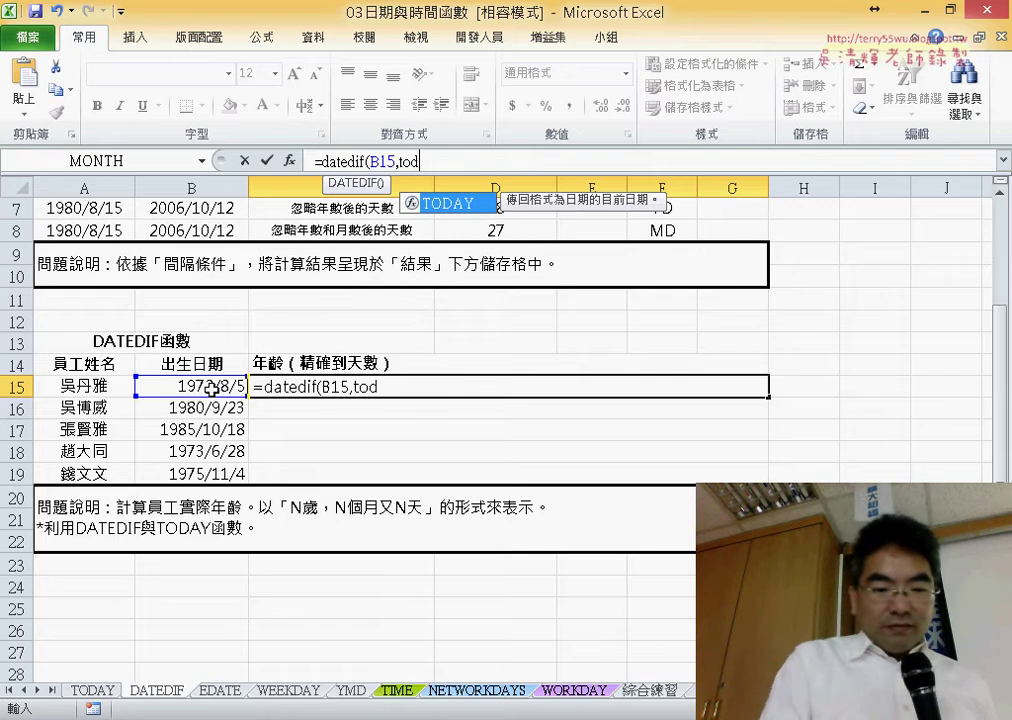
{"action": "type", "text": "ay"}
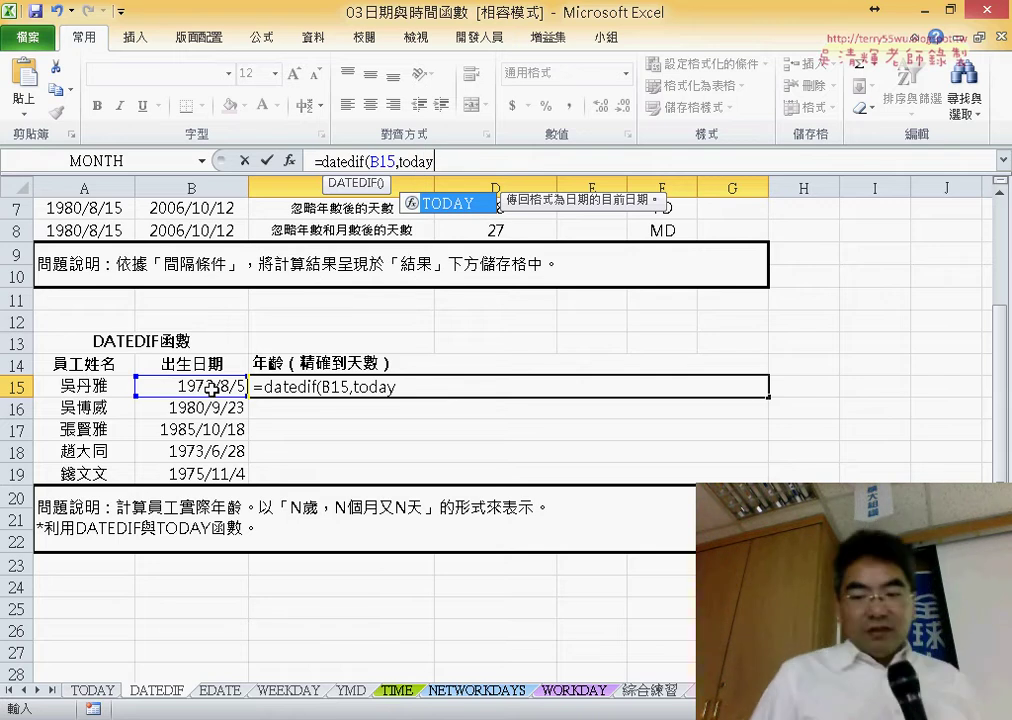
{"action": "type", "text": "("}
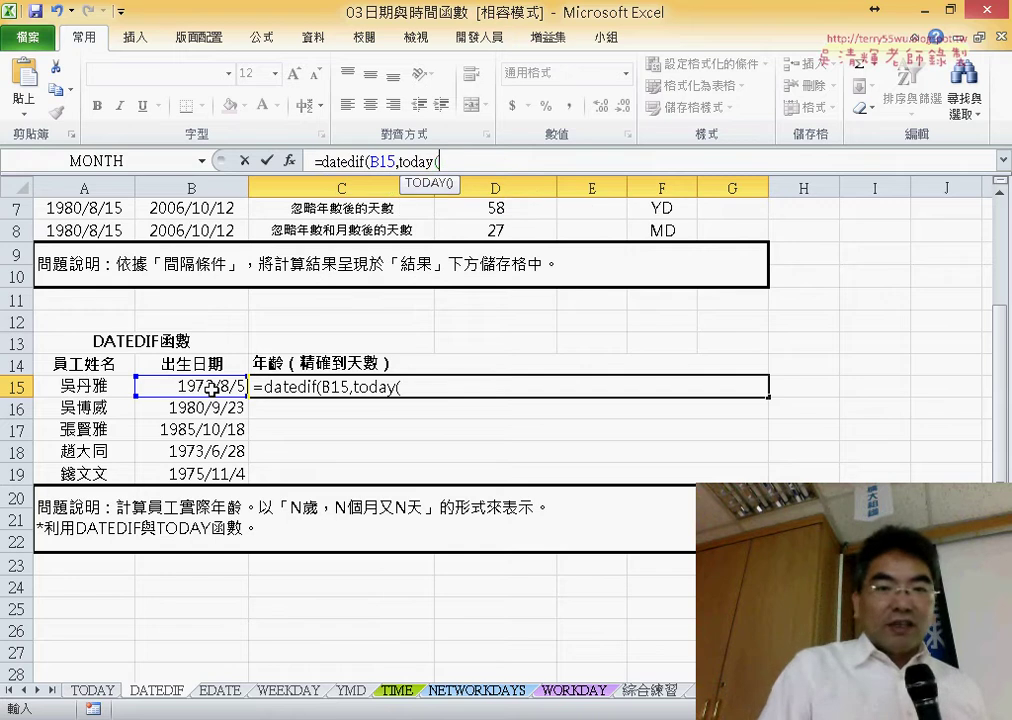
{"action": "type", "text": ")"}
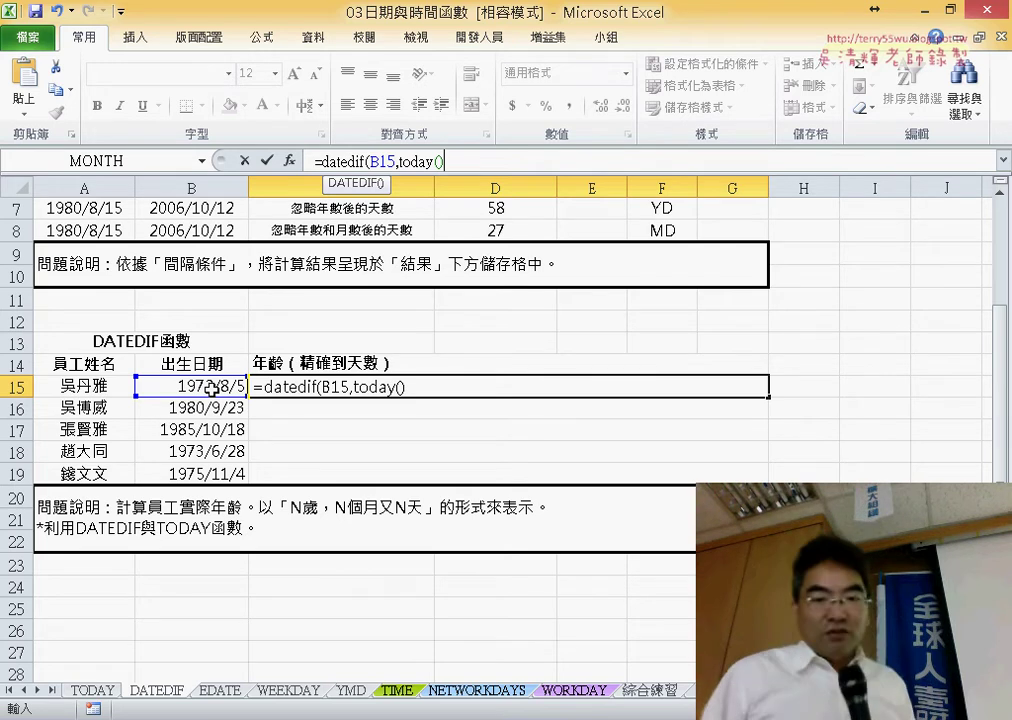
{"action": "type", "text": ",\""}
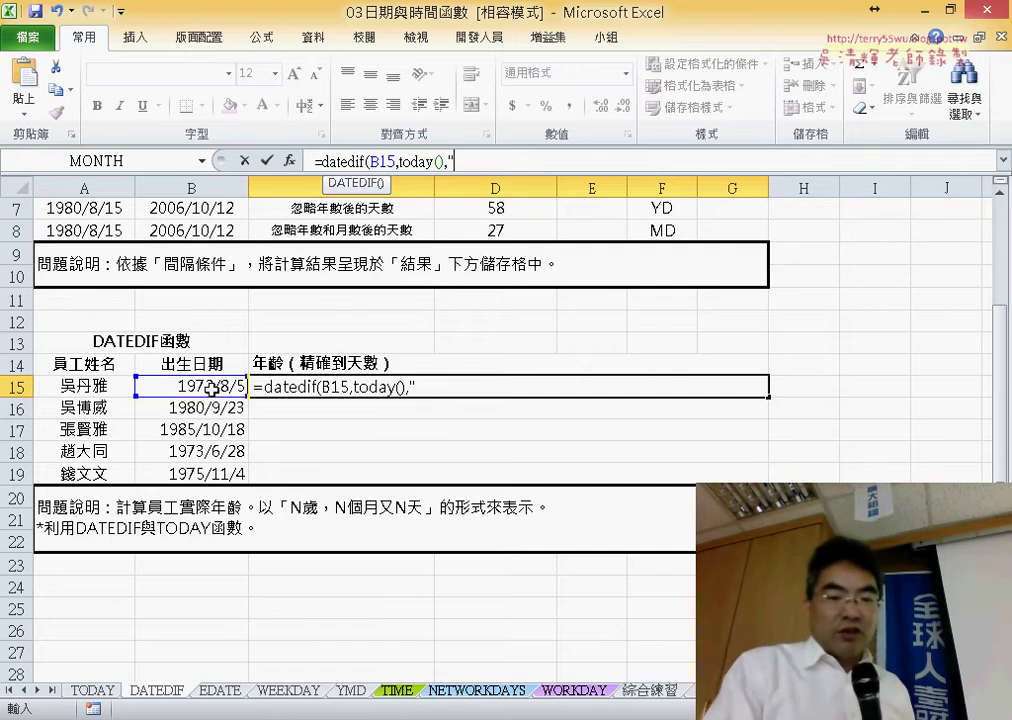
{"action": "type", "text": "Y\""}
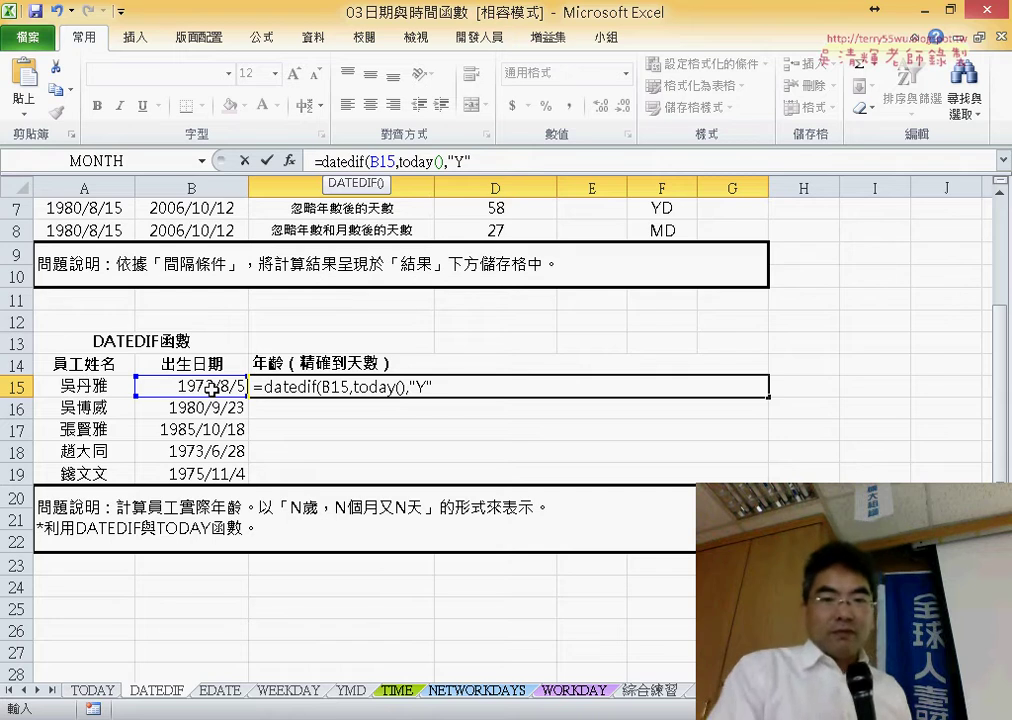
{"action": "type", "text": ")"}
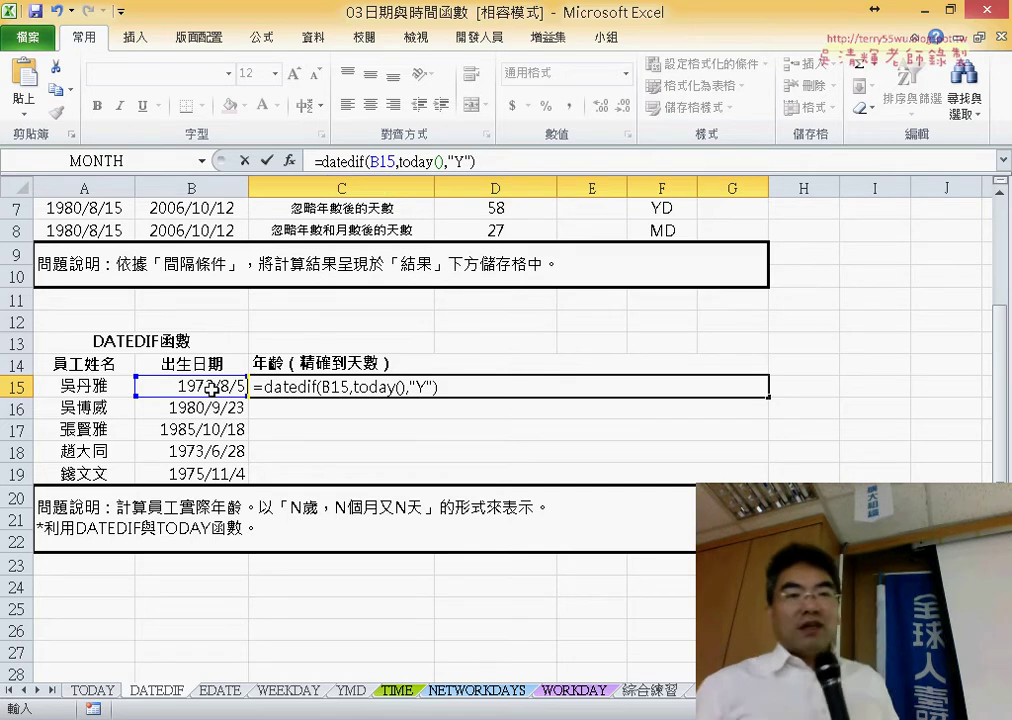
{"action": "key", "text": "Return"}
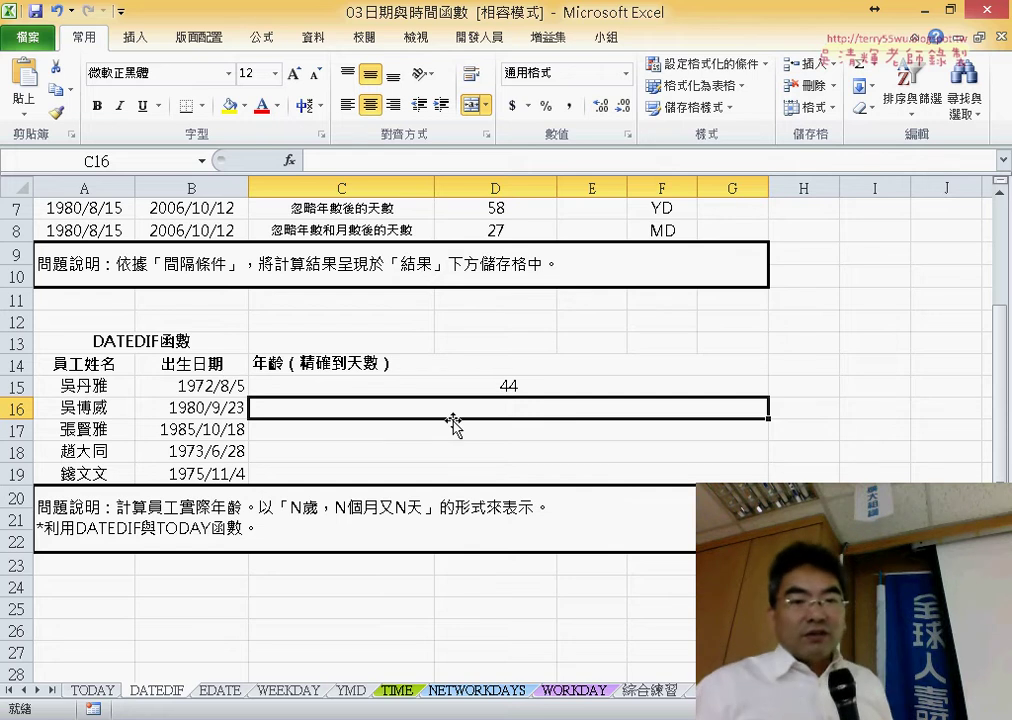
{"action": "left_click", "coordinate": [482, 380]}
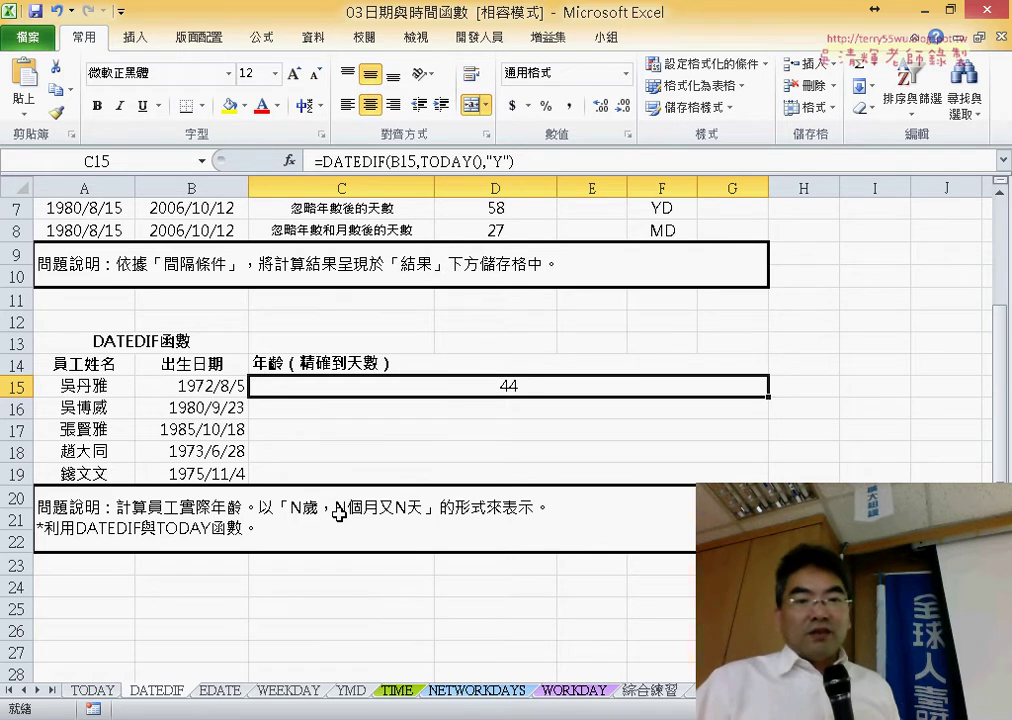
{"action": "double_click", "coordinate": [410, 510]}
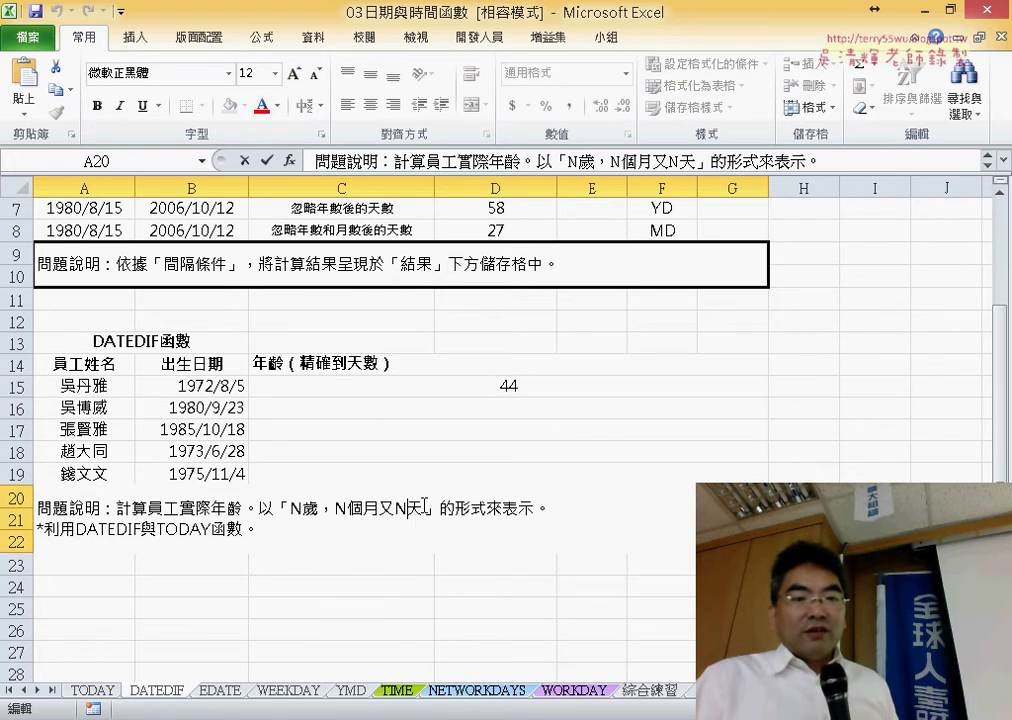
{"action": "left_click_drag", "start_coordinate": [428, 508], "coordinate": [319, 509]}
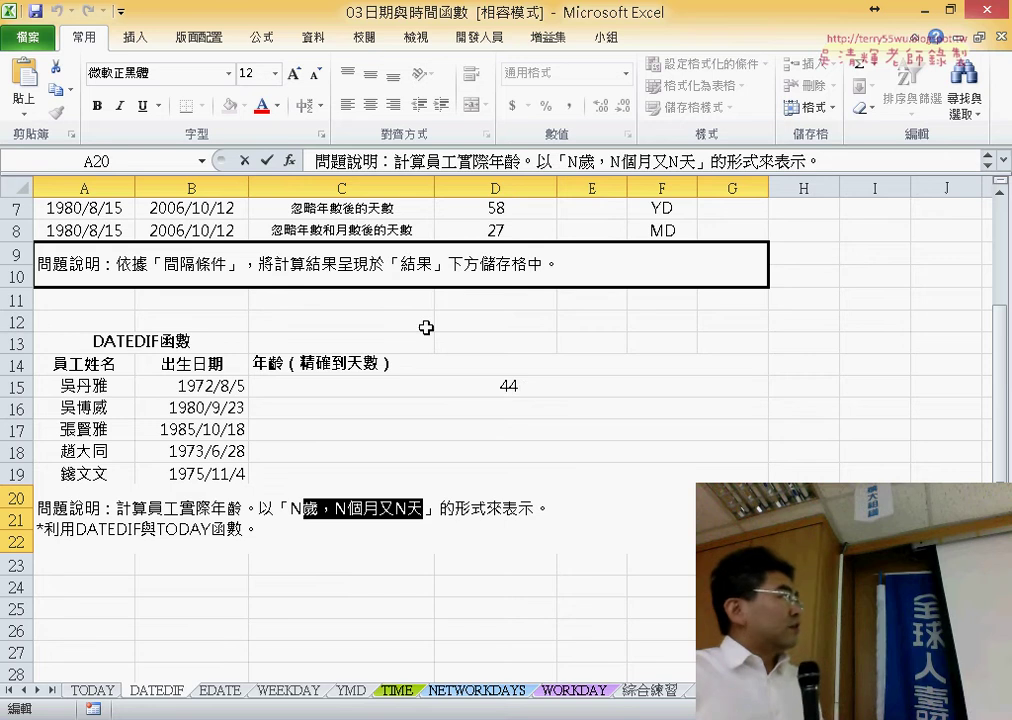
{"action": "left_click", "coordinate": [245, 160]}
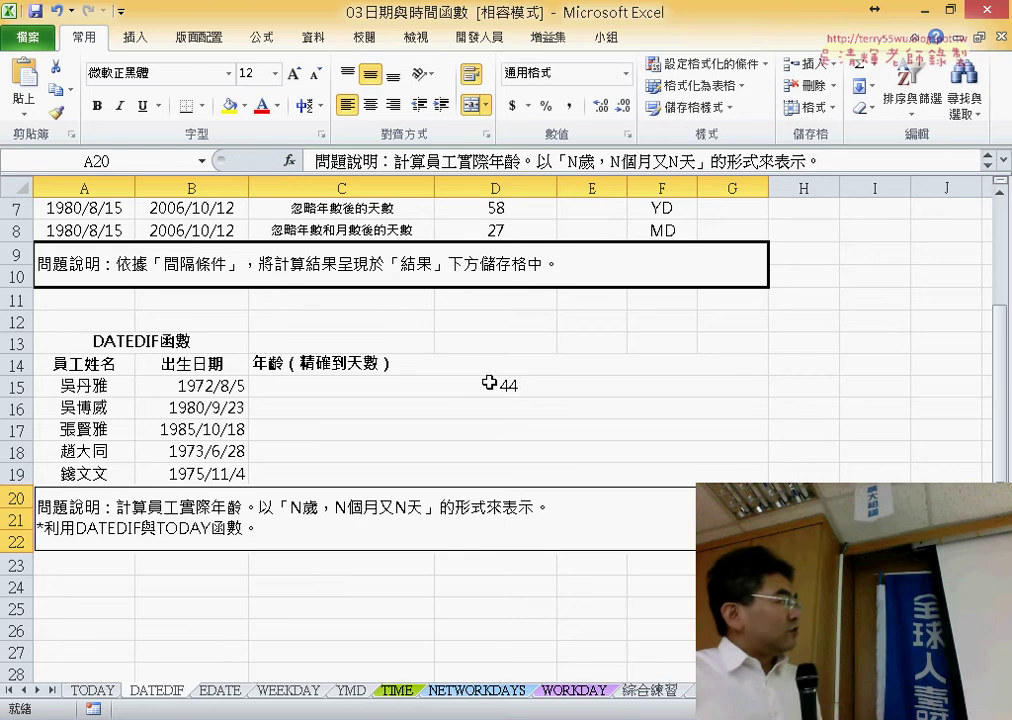
{"action": "left_click", "coordinate": [484, 383]}
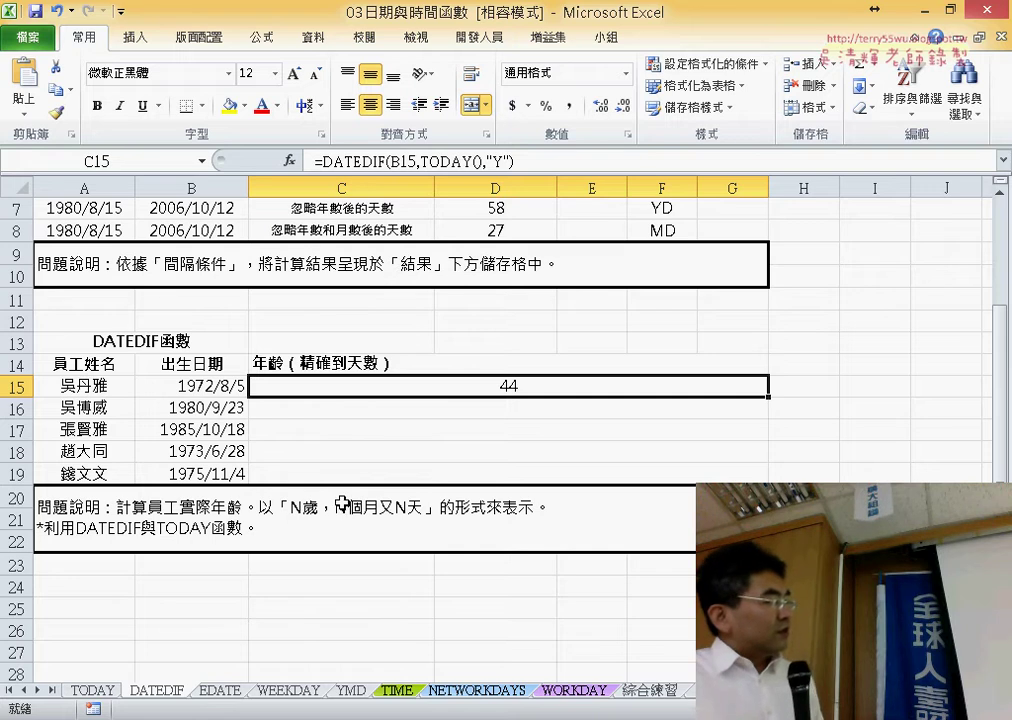
{"action": "double_click", "coordinate": [410, 506]}
{"action": "left_click_drag", "start_coordinate": [308, 508], "coordinate": [425, 508]}
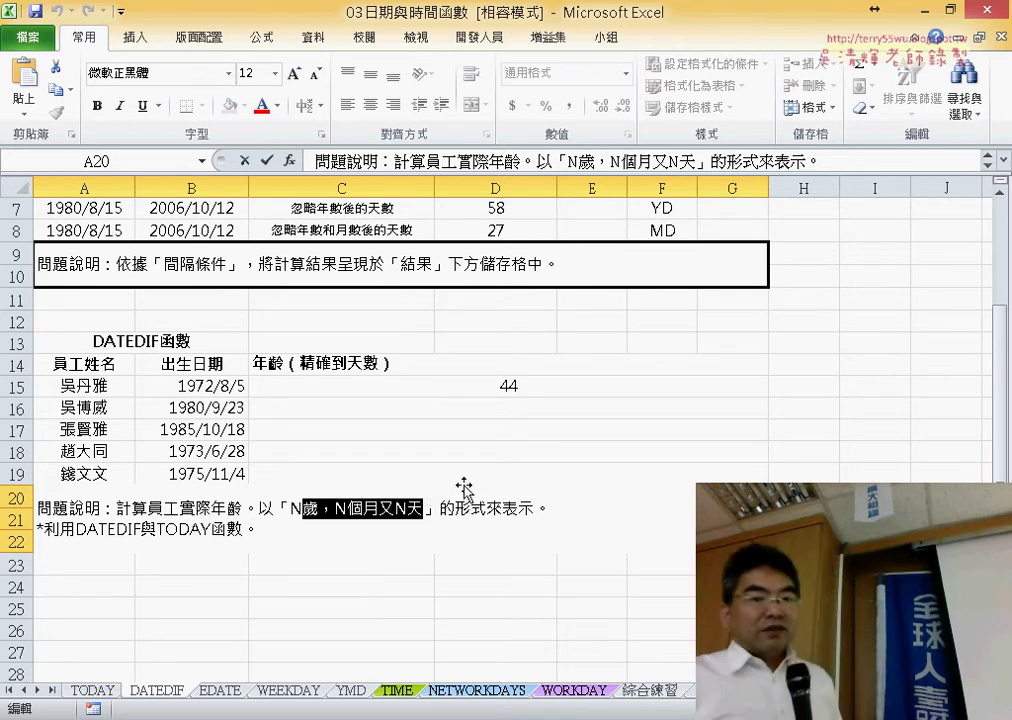
{"action": "left_click", "coordinate": [509, 389]}
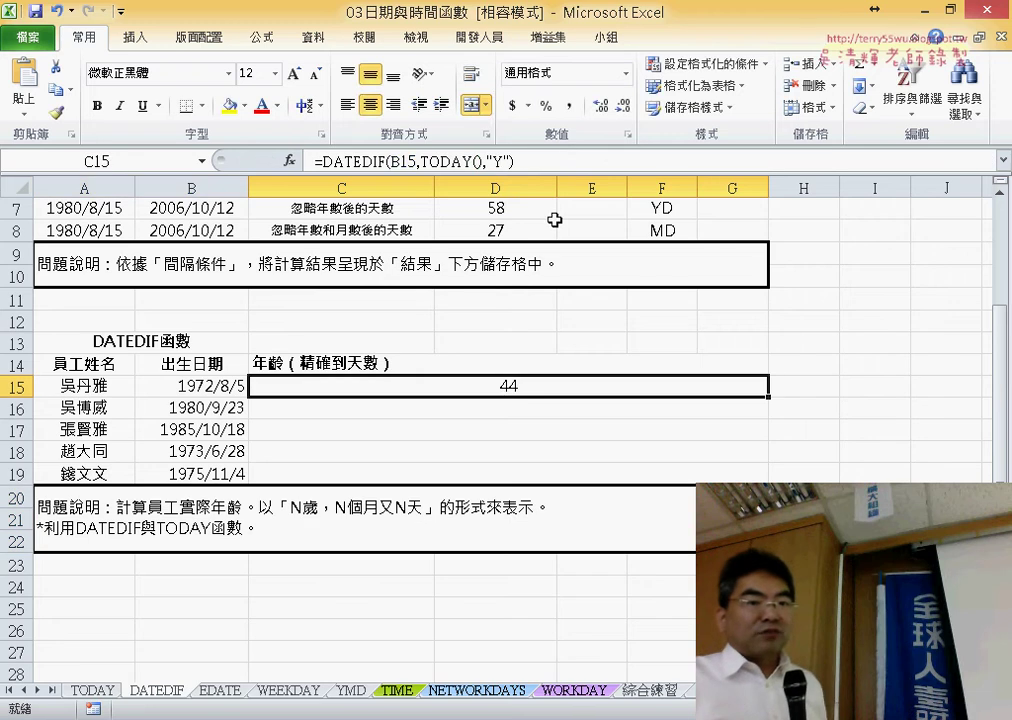
Append &"歲，N個月又N天" to C15's formula so it displays 44歲，N個月又N天
{"action": "left_click", "coordinate": [566, 157]}
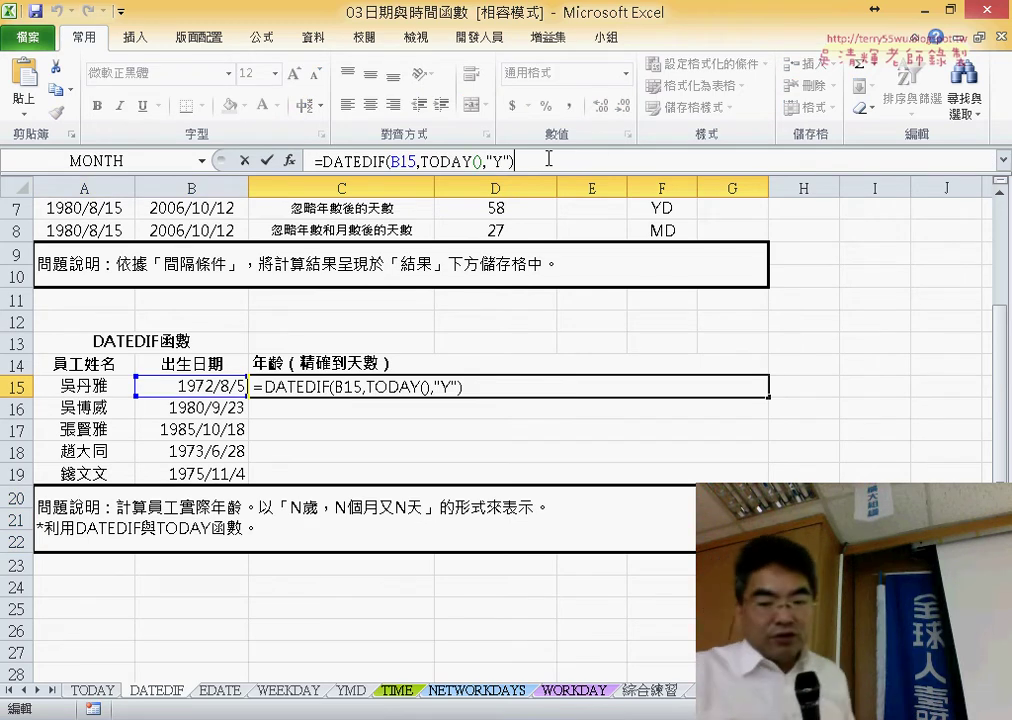
{"action": "type", "text": "&"}
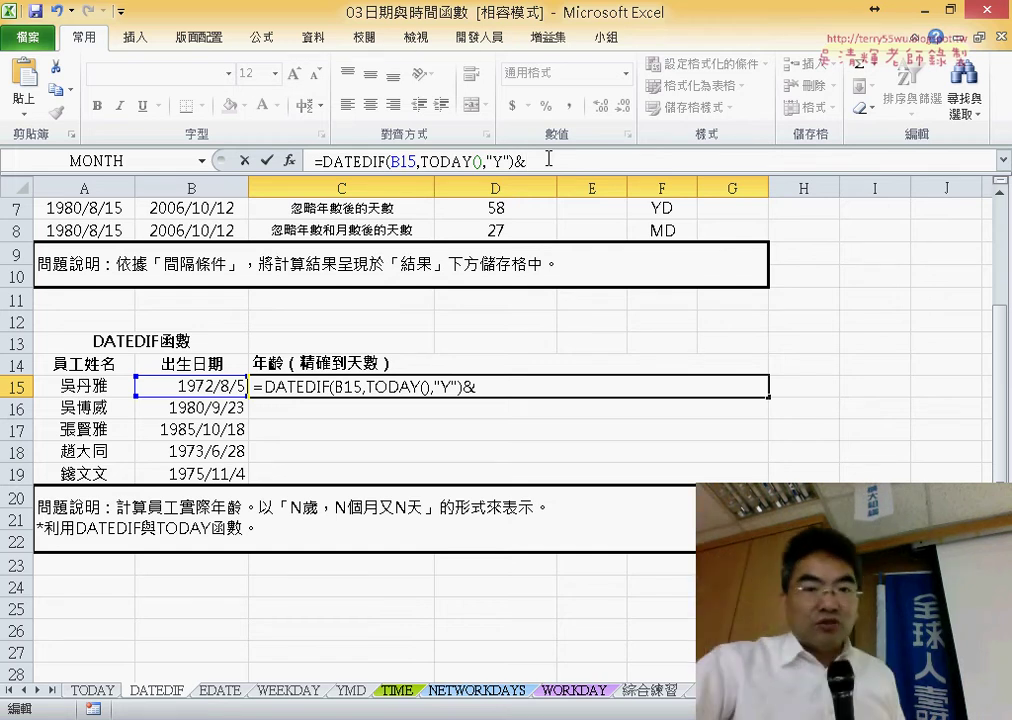
{"action": "type", "text": "\""}
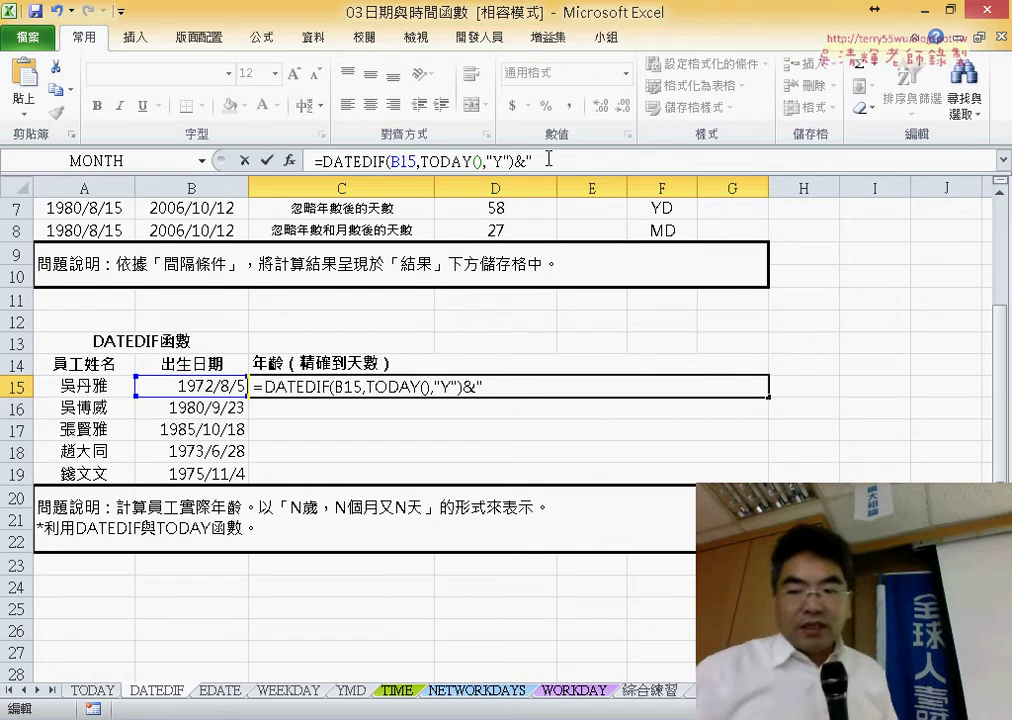
{"action": "type", "text": "歲，N個月又N天"}
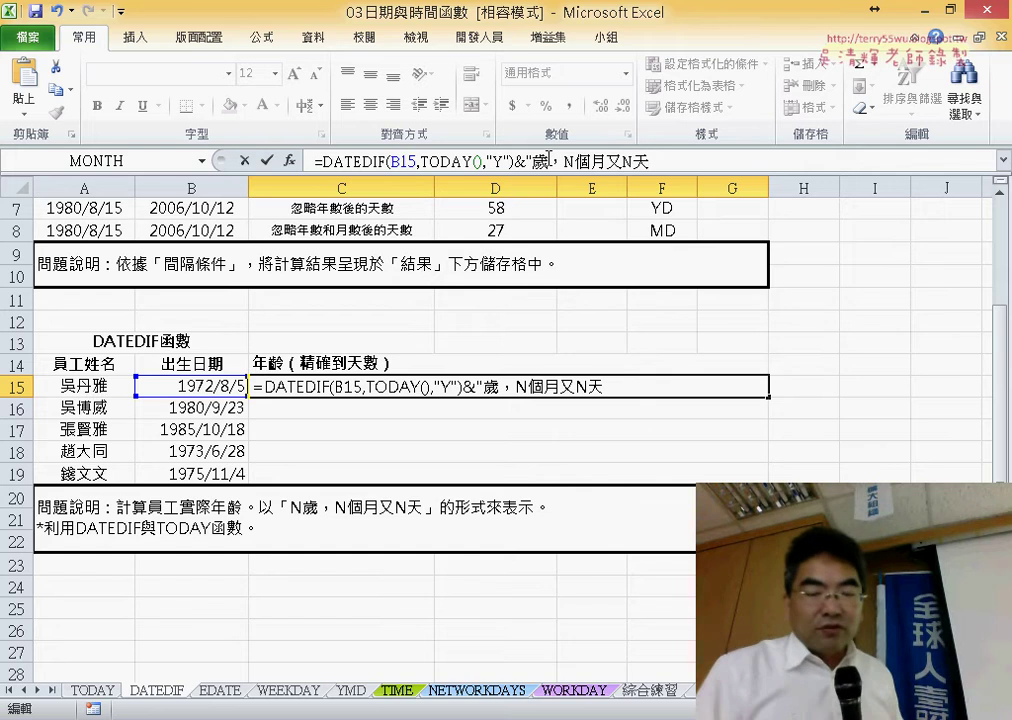
{"action": "type", "text": "\""}
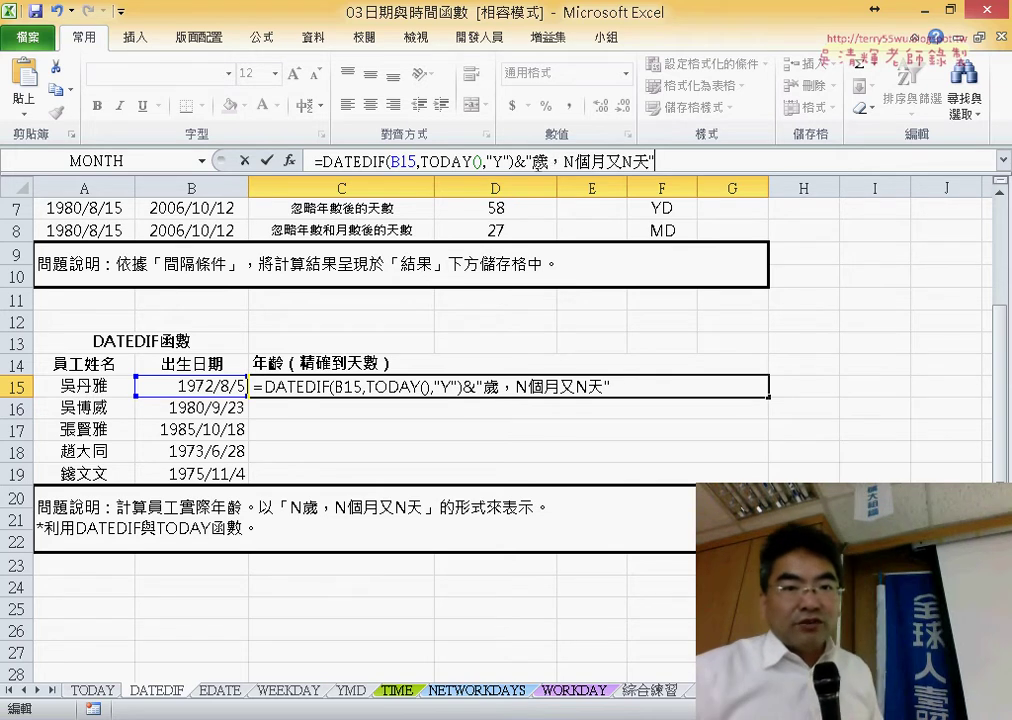
{"action": "left_click_drag", "start_coordinate": [532, 160], "coordinate": [632, 160]}
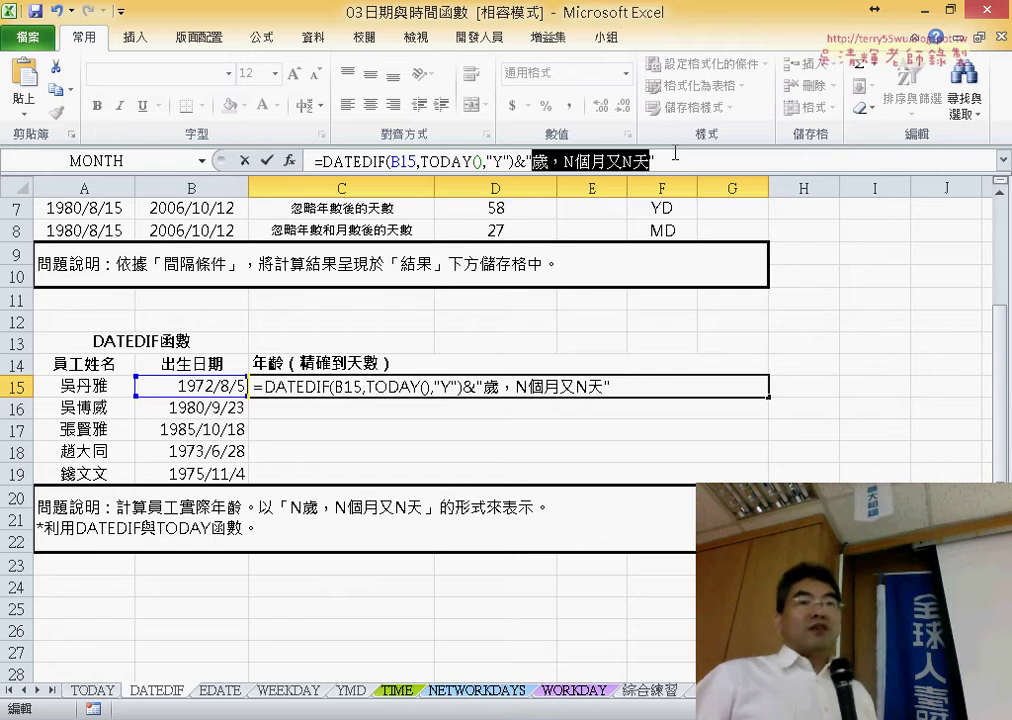
{"action": "left_click", "coordinate": [519, 160]}
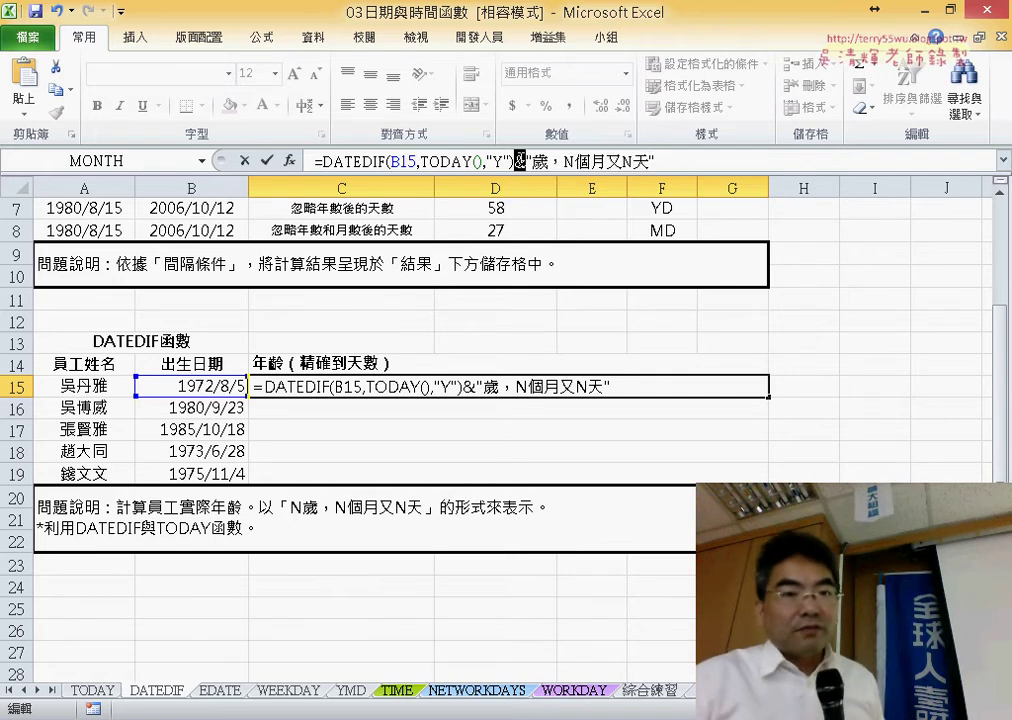
{"action": "left_click", "coordinate": [265, 161]}
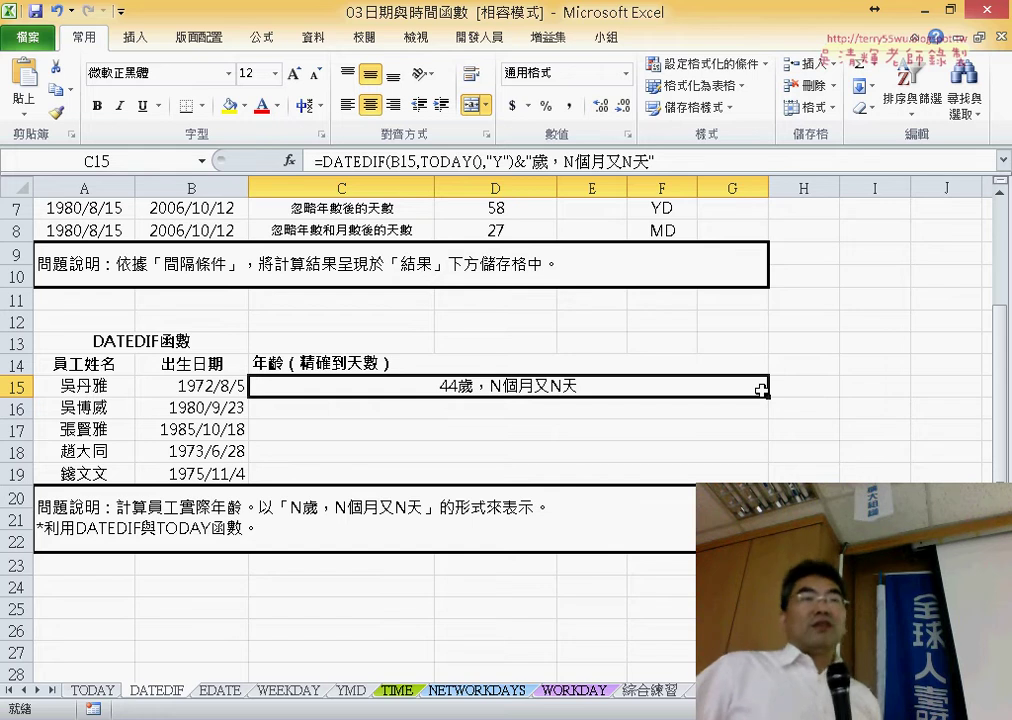
In C15's formula, select the DATEDIF(B15,TODAY(),"Y") part and the first N placeholder
{"action": "left_click", "coordinate": [575, 158]}
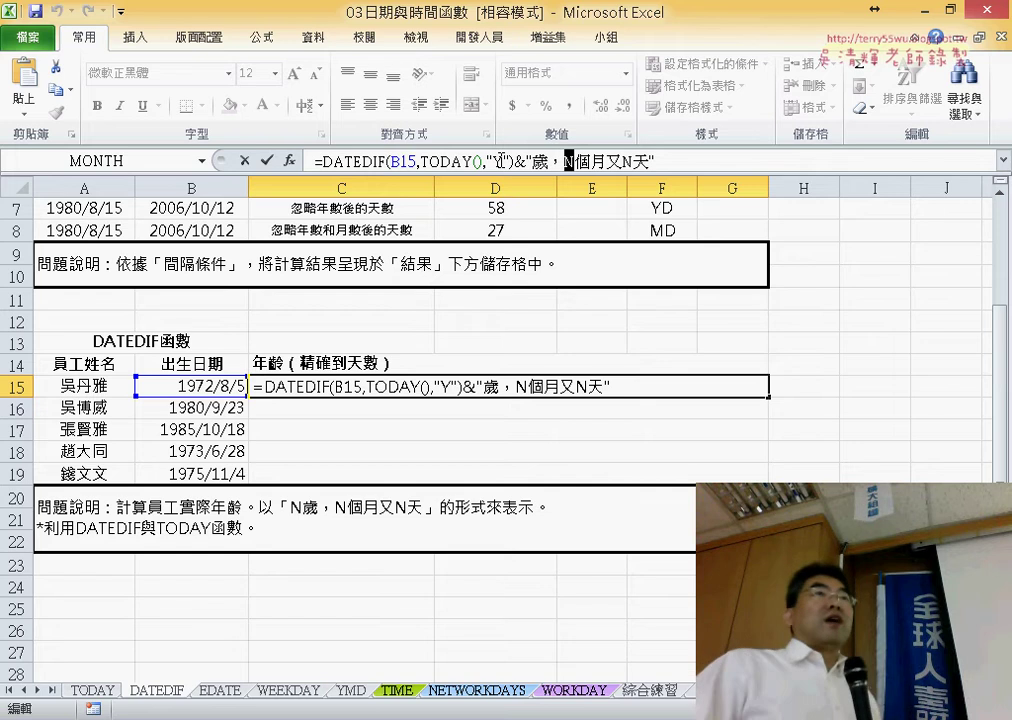
{"action": "double_click", "coordinate": [627, 160]}
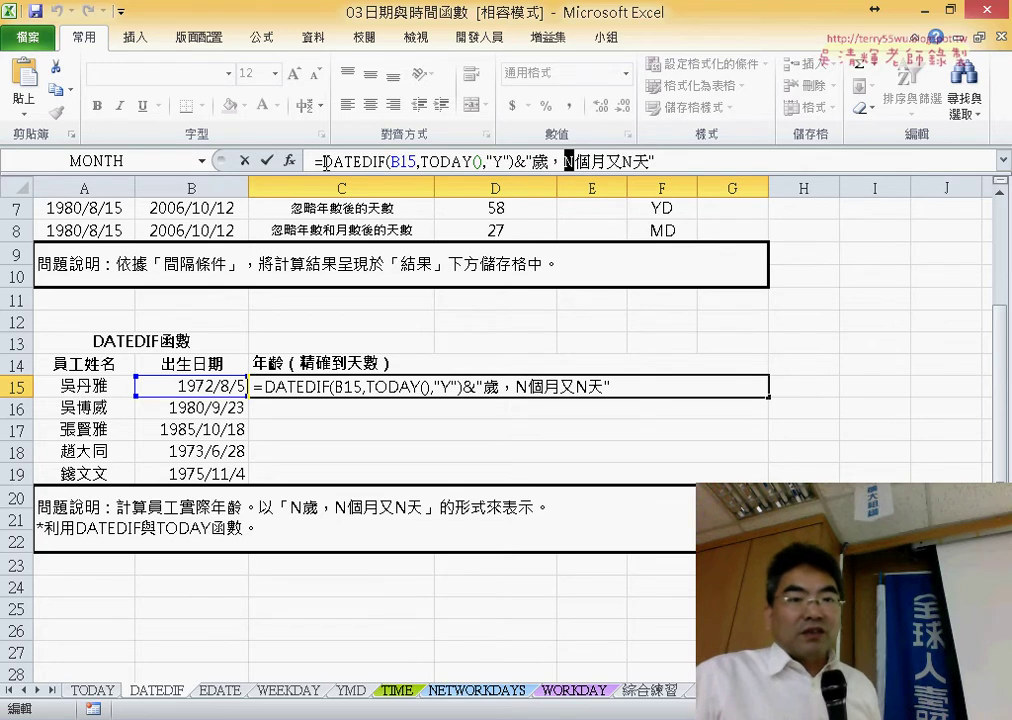
{"action": "left_click_drag", "start_coordinate": [325, 162], "coordinate": [505, 158]}
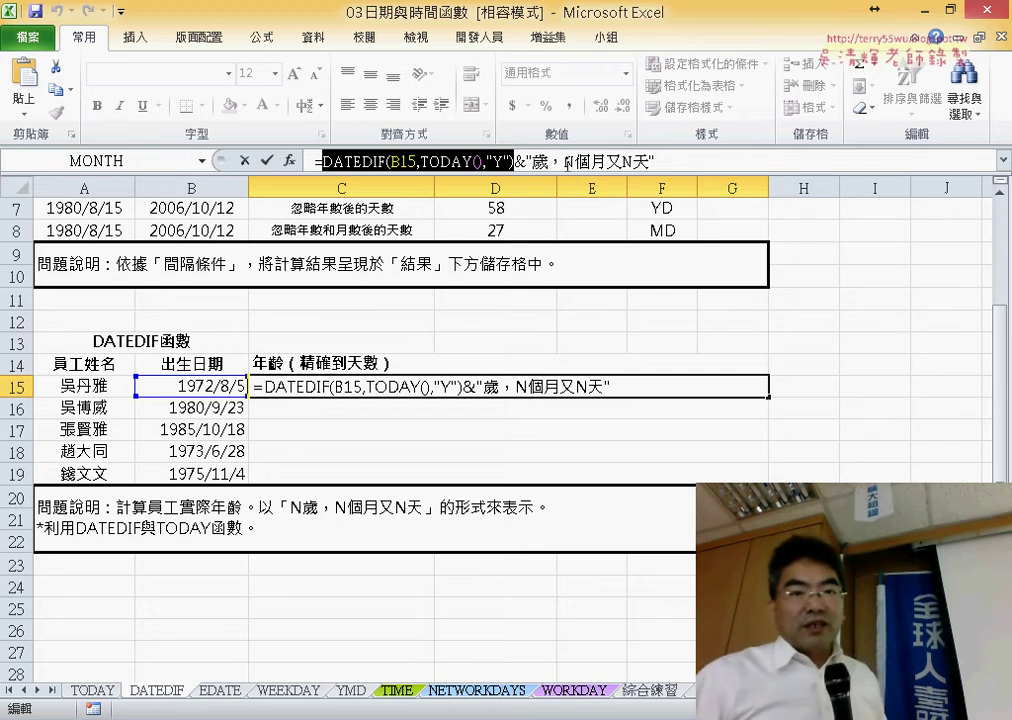
{"action": "left_click", "coordinate": [569, 162]}
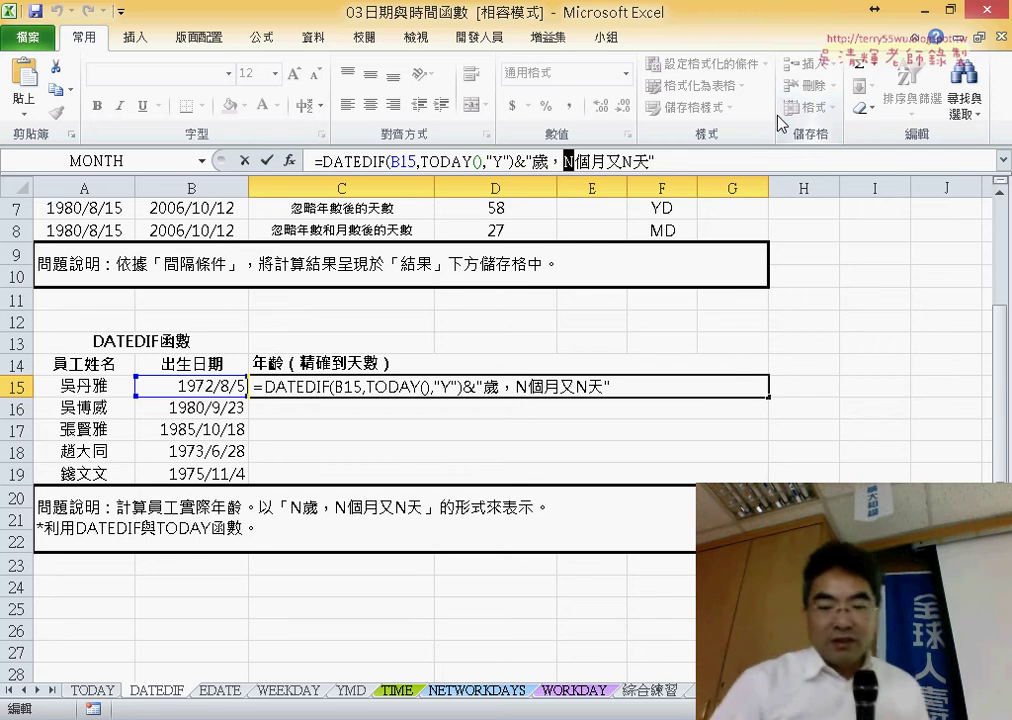
Replace the month N with a pasted DATEDIF using "YM", giving 44歲，9個月又N天
{"action": "type", "text": "\"歲，\""}
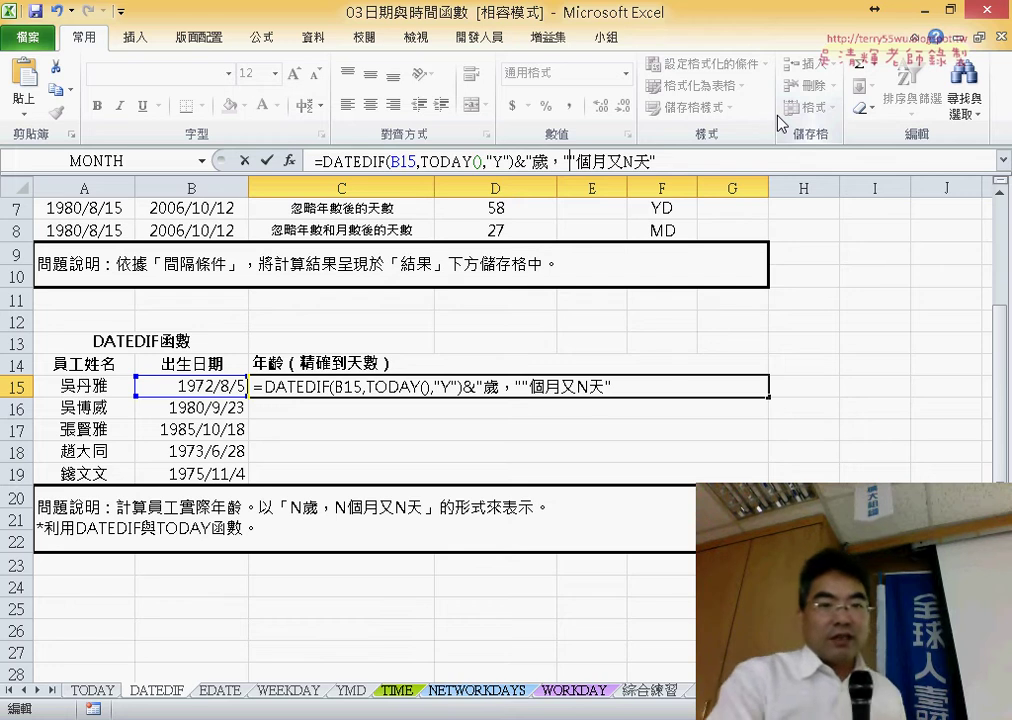
{"action": "type", "text": "&&"}
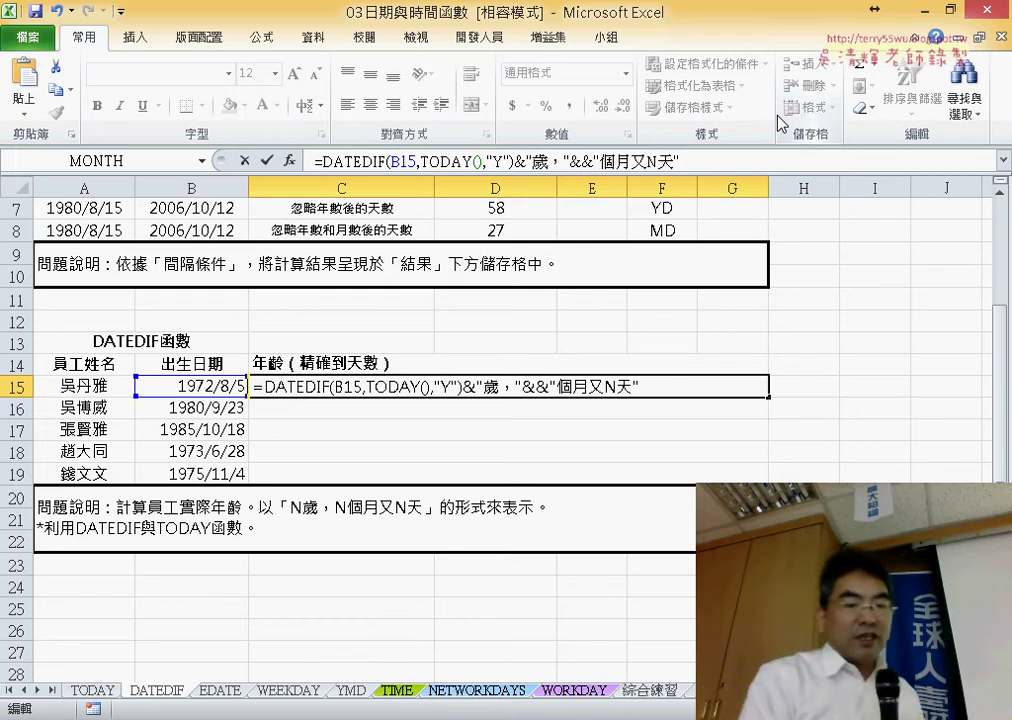
{"action": "type", "text": "DATEDIF(B15,TODAY(),\"Y\")"}
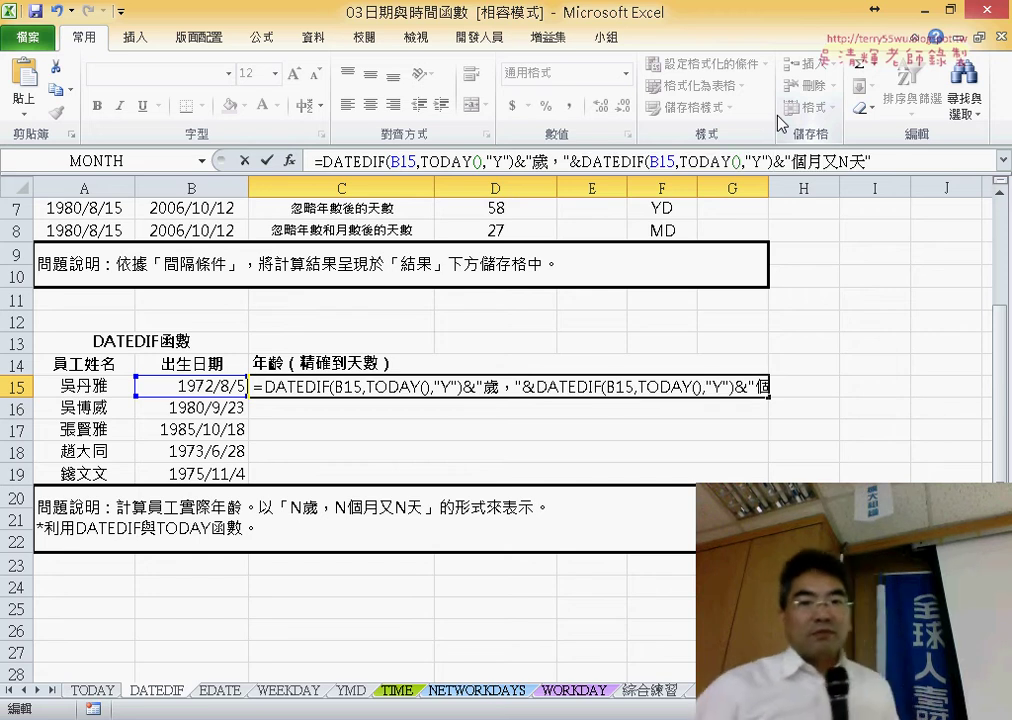
{"action": "left_click", "coordinate": [767, 162]}
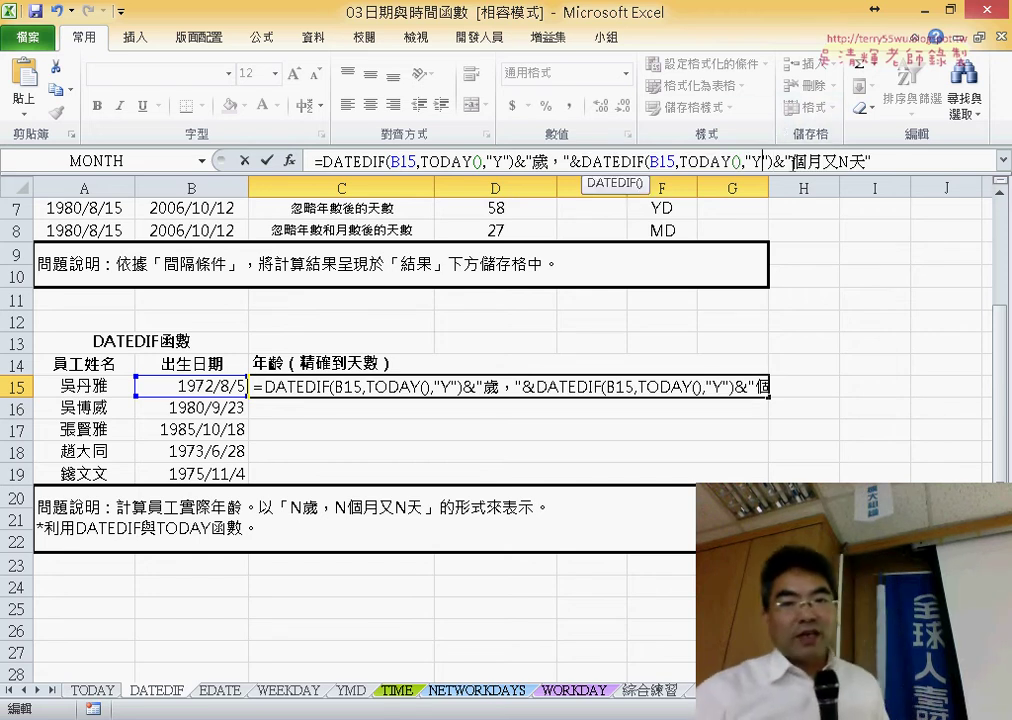
{"action": "type", "text": "M"}
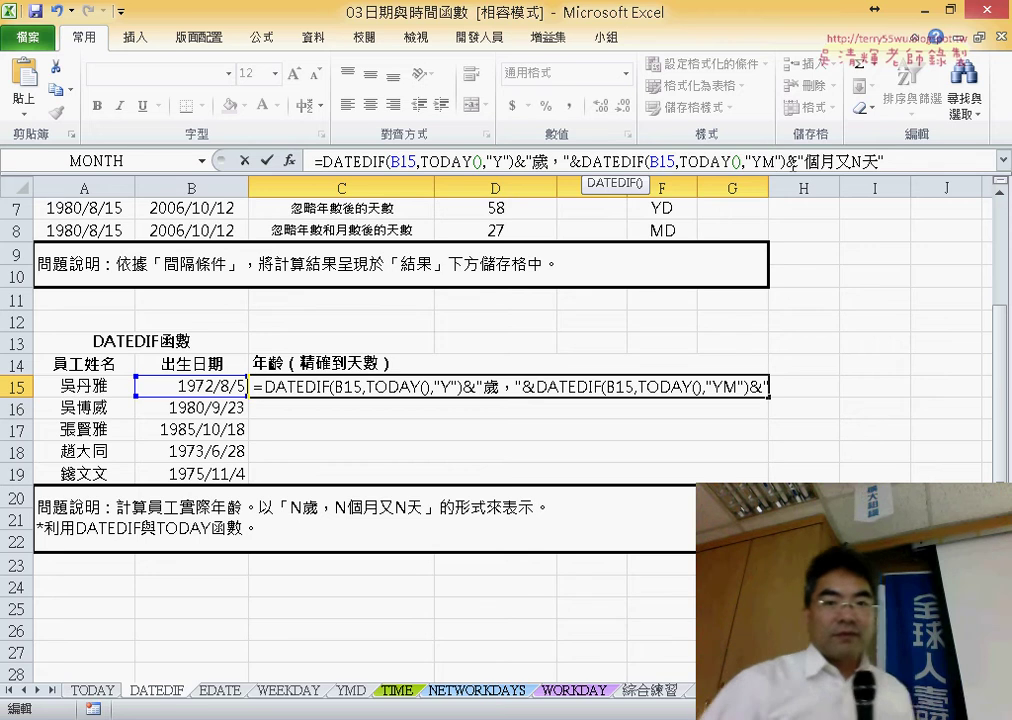
{"action": "left_click", "coordinate": [267, 162]}
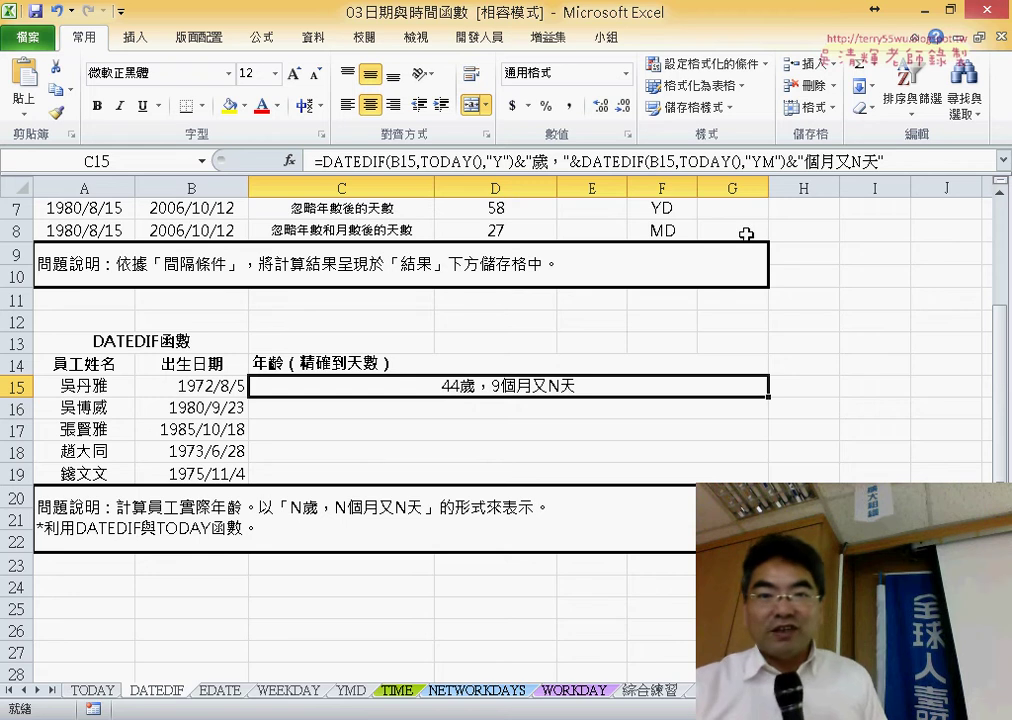
Replace the day N before 天 in C15's formula with a pair of quotes
{"action": "left_click", "coordinate": [863, 158]}
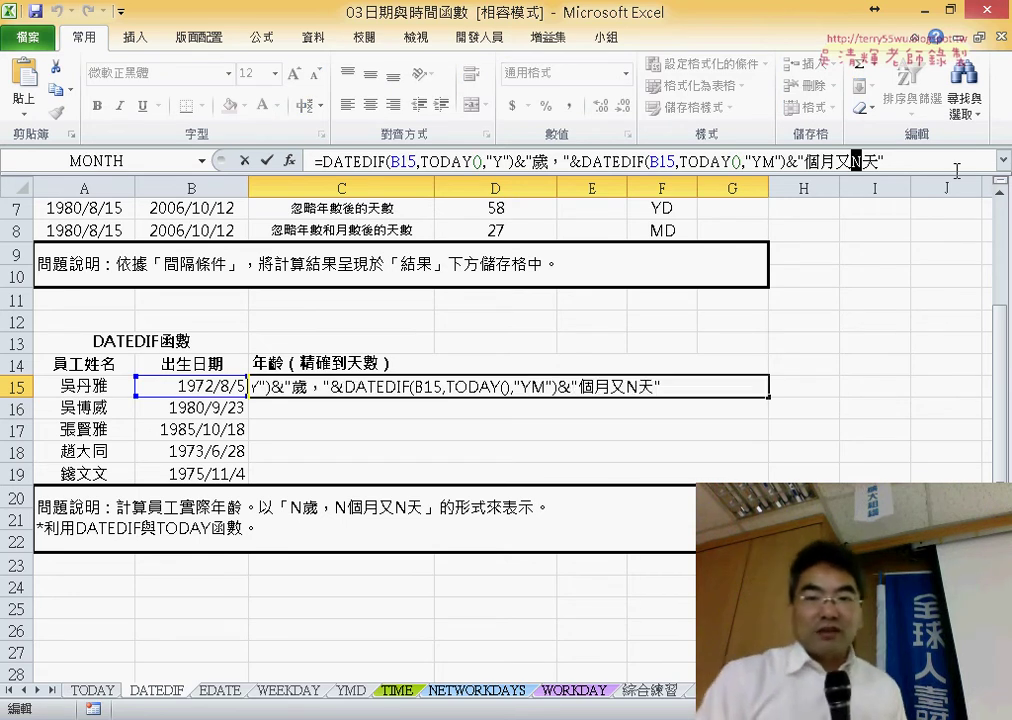
{"action": "type", "text": "\"\""}
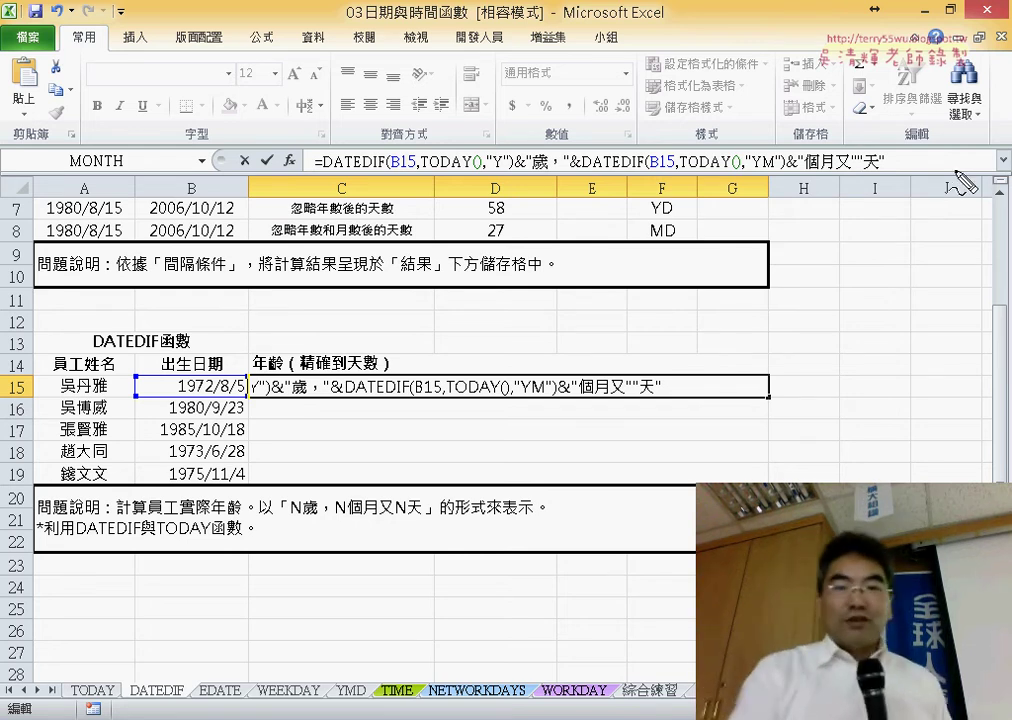
{"action": "mouse_move", "coordinate": [530, 220]}
{"action": "left_mouse_down"}
{"action": "mouse_move", "coordinate": [533, 270]}
{"action": "mouse_move", "coordinate": [700, 215]}
{"action": "mouse_move", "coordinate": [610, 269]}
{"action": "mouse_move", "coordinate": [542, 283]}
{"action": "left_mouse_up"}
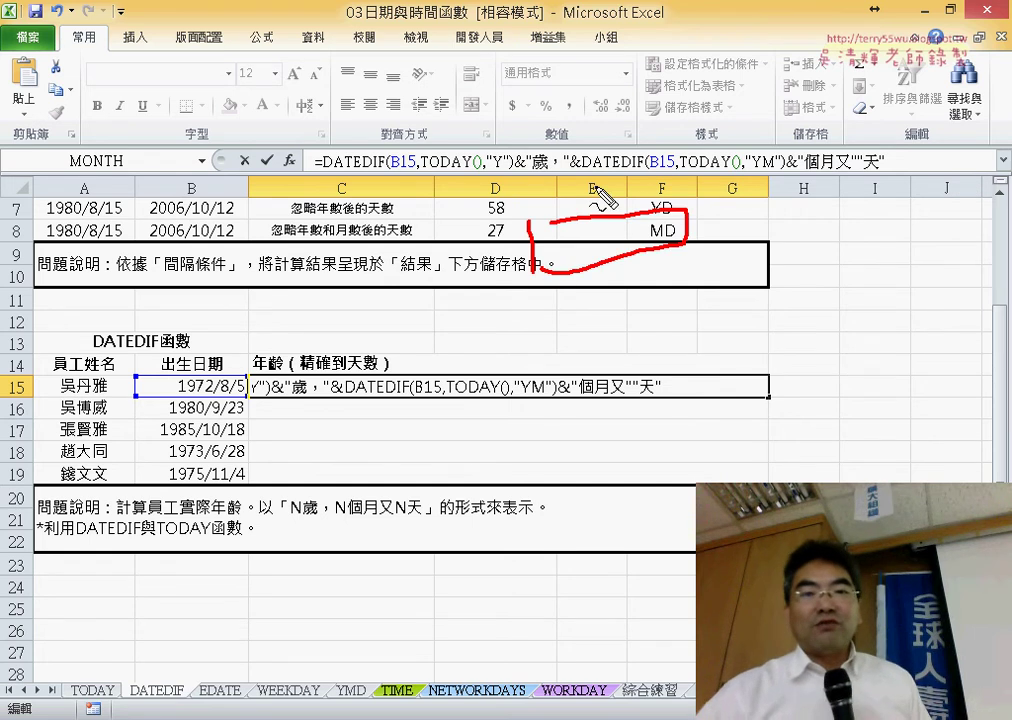
Draw explanatory pen marks on the sheet, circling the YD and MD units, then clear them
{"action": "left_click_drag", "start_coordinate": [594, 186], "coordinate": [567, 290]}
{"action": "left_click_drag", "start_coordinate": [545, 240], "coordinate": [690, 225]}
{"action": "left_click_drag", "start_coordinate": [648, 190], "coordinate": [625, 275]}
{"action": "mouse_move", "coordinate": [575, 102]}
{"action": "left_mouse_down"}
{"action": "mouse_move", "coordinate": [615, 100]}
{"action": "mouse_move", "coordinate": [628, 185]}
{"action": "mouse_move", "coordinate": [645, 160]}
{"action": "left_mouse_up"}
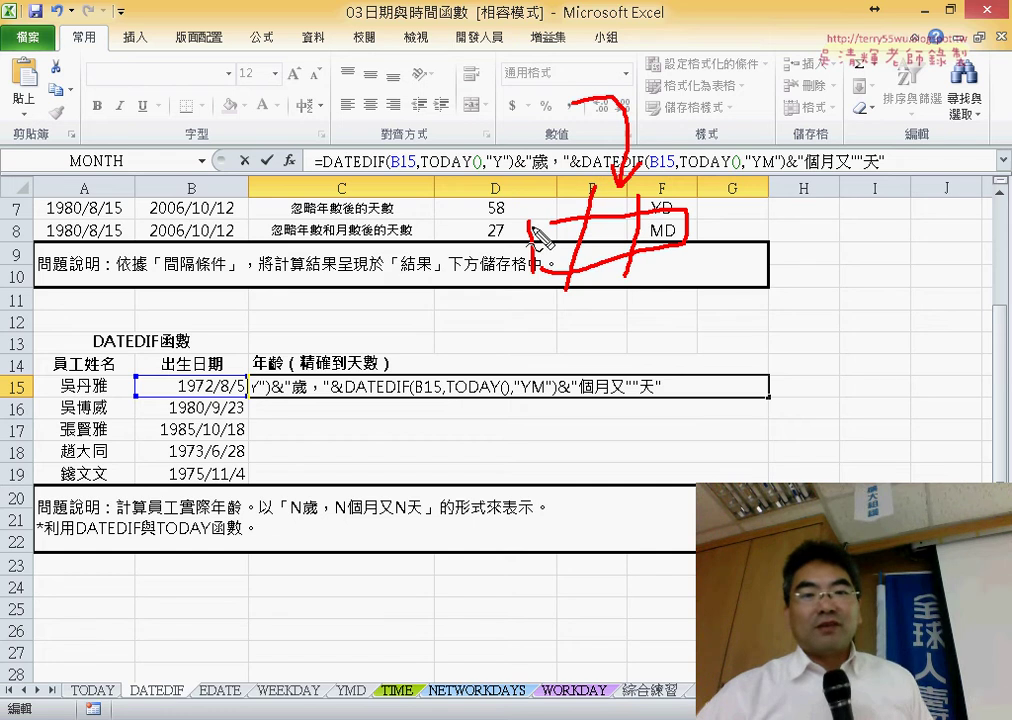
{"action": "left_click_drag", "start_coordinate": [502, 200], "coordinate": [512, 233]}
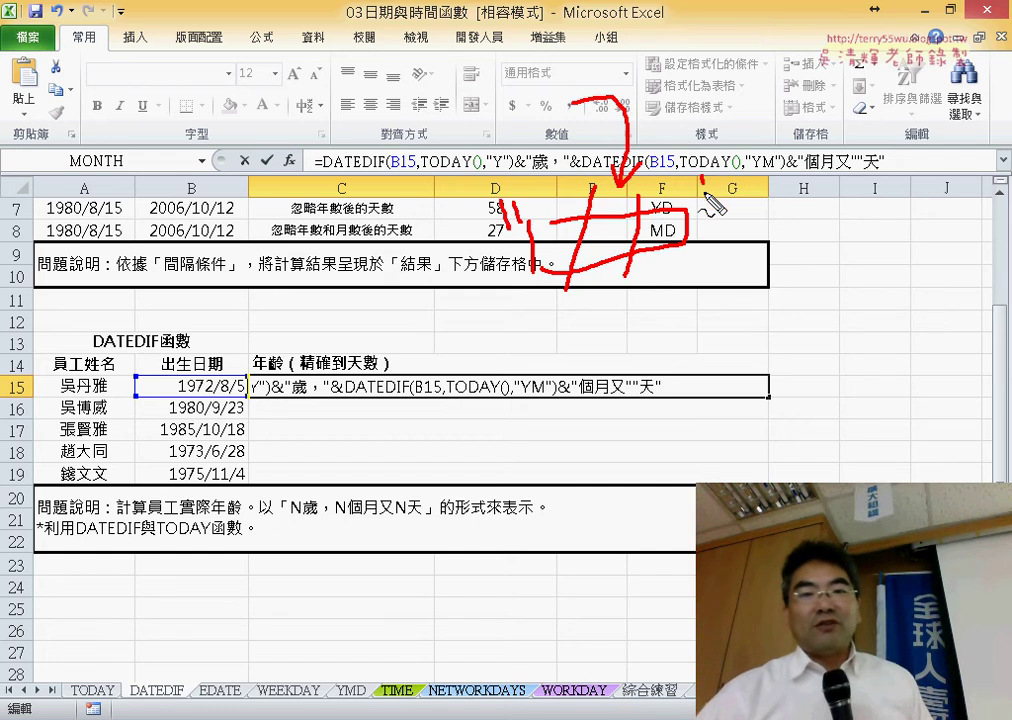
{"action": "left_click_drag", "start_coordinate": [640, 210], "coordinate": [655, 242]}
{"action": "left_click_drag", "start_coordinate": [728, 178], "coordinate": [728, 195]}
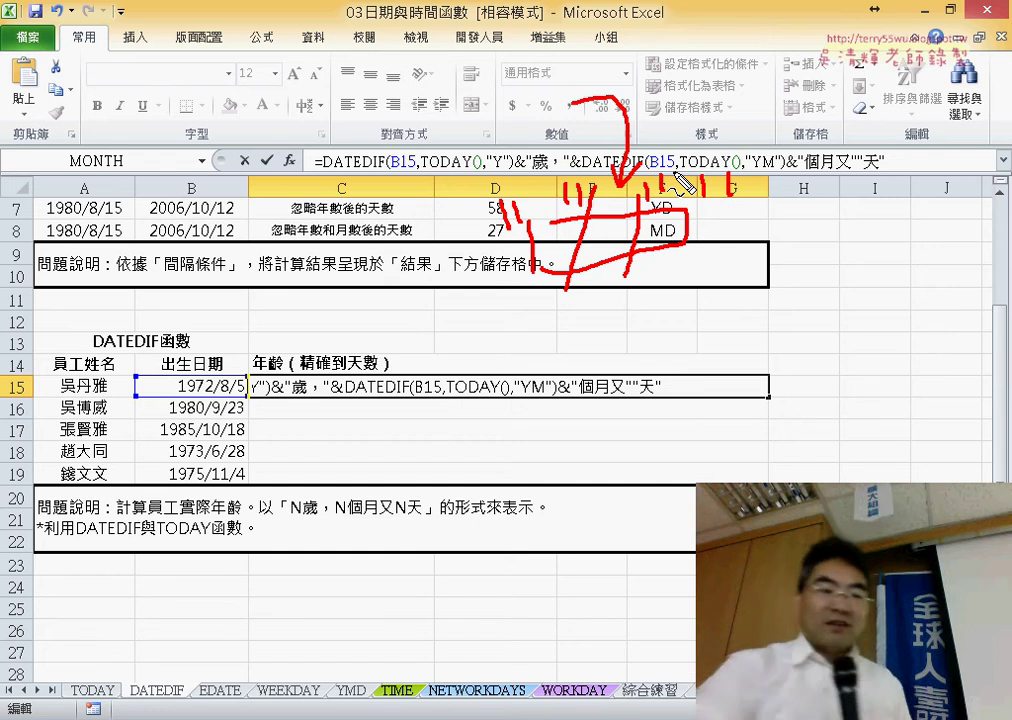
{"action": "key", "text": "Escape"}
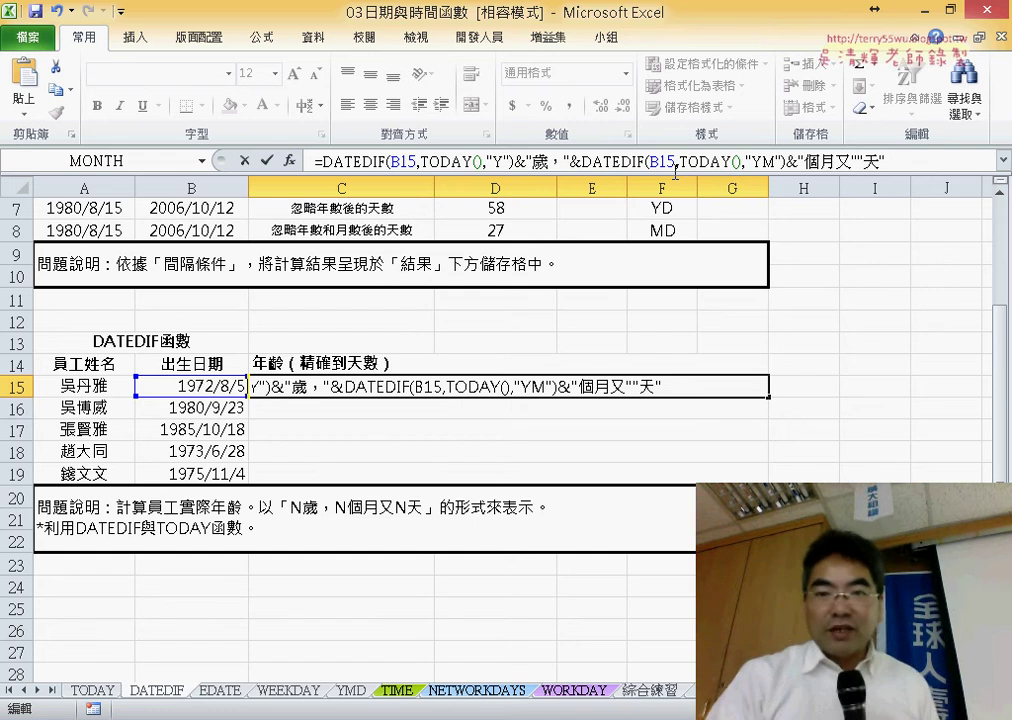
Insert a DATEDIF with "MD" before 天 so C15 shows 44歲，9個月又14天
{"action": "key", "text": "BackSpace"}
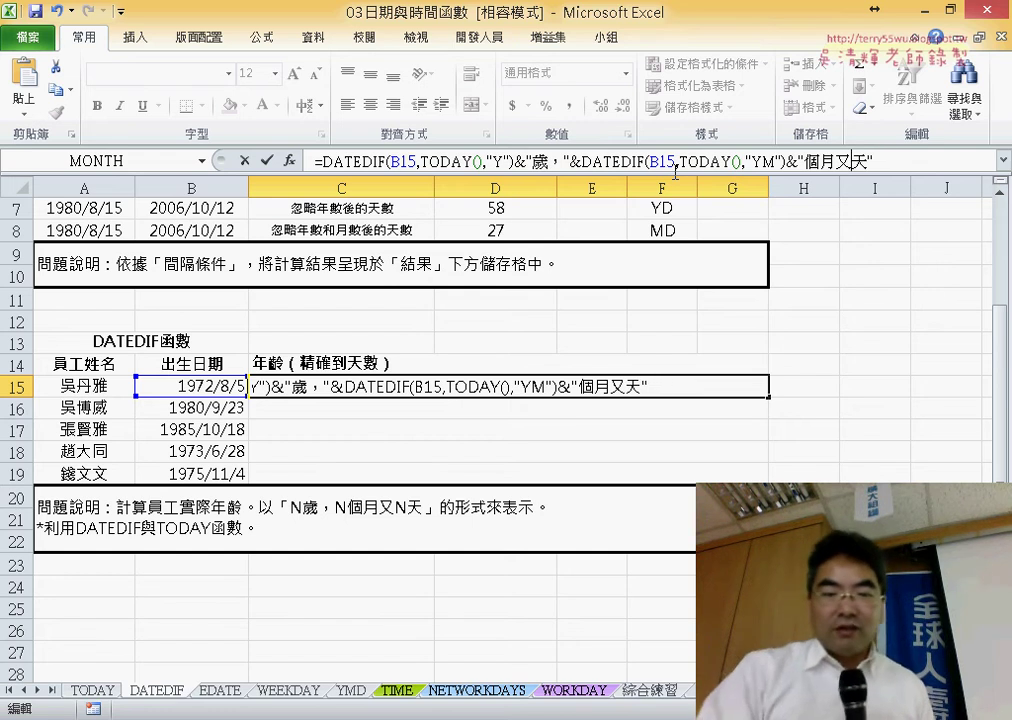
{"action": "type", "text": "N"}
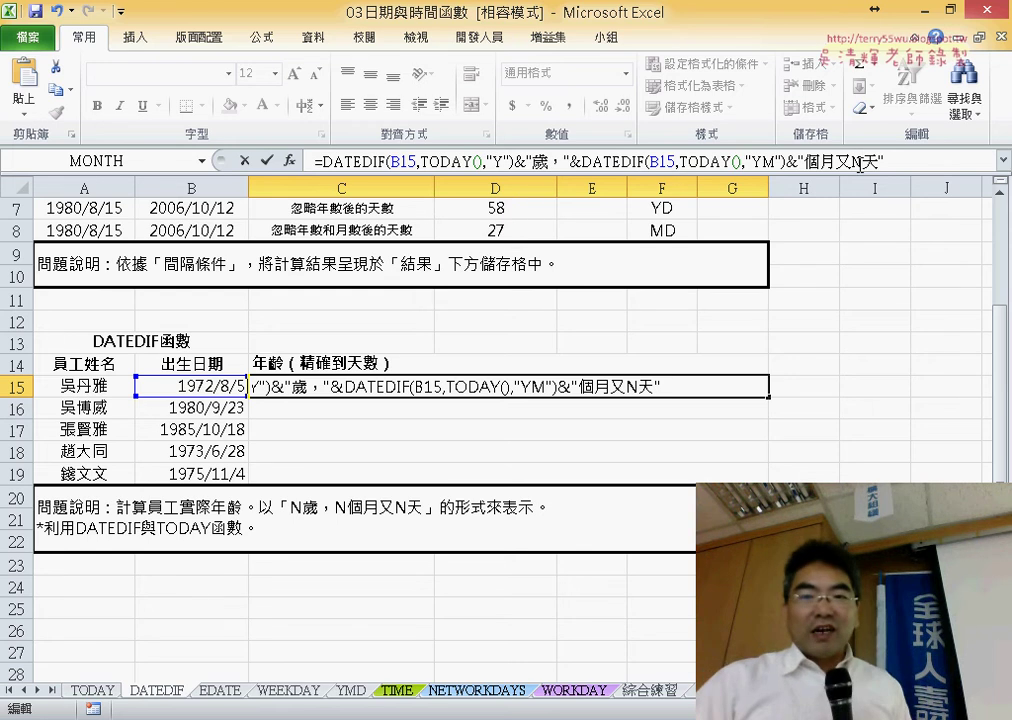
{"action": "type", "text": "\""}
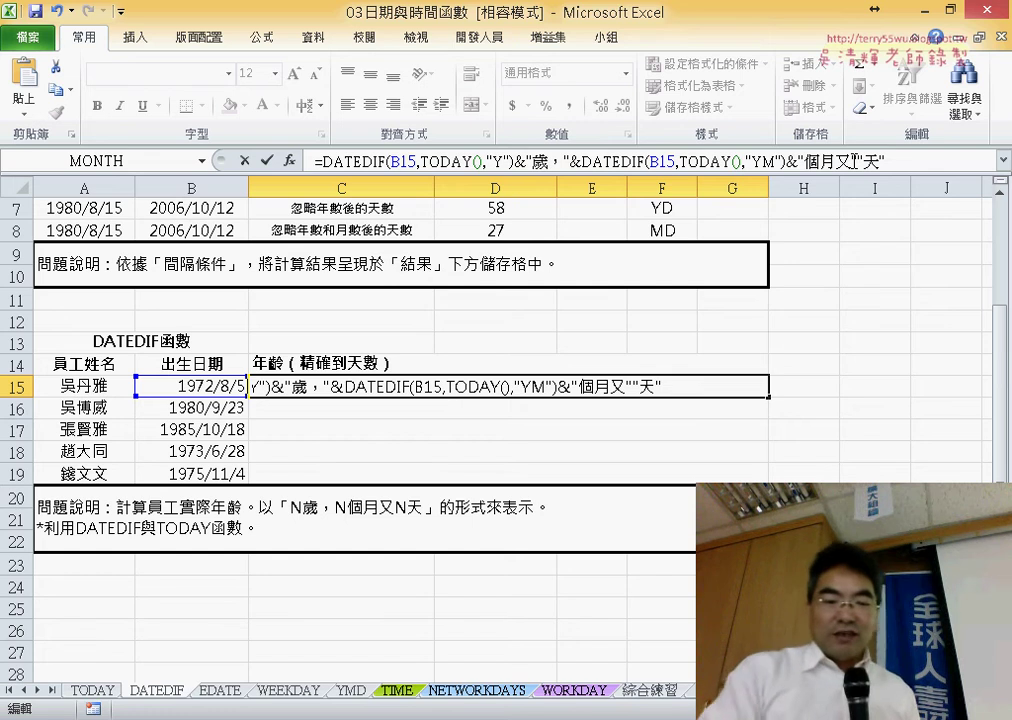
{"action": "type", "text": "&&"}
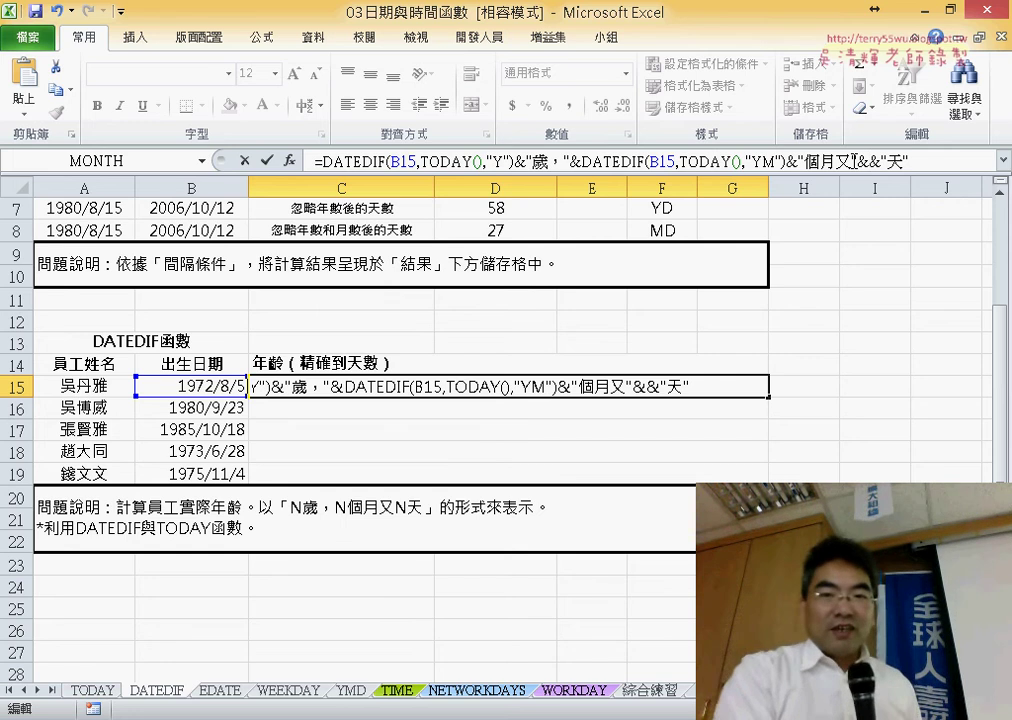
{"action": "type", "text": "DATEDIF(B15,TODAY(),\"Y\")"}
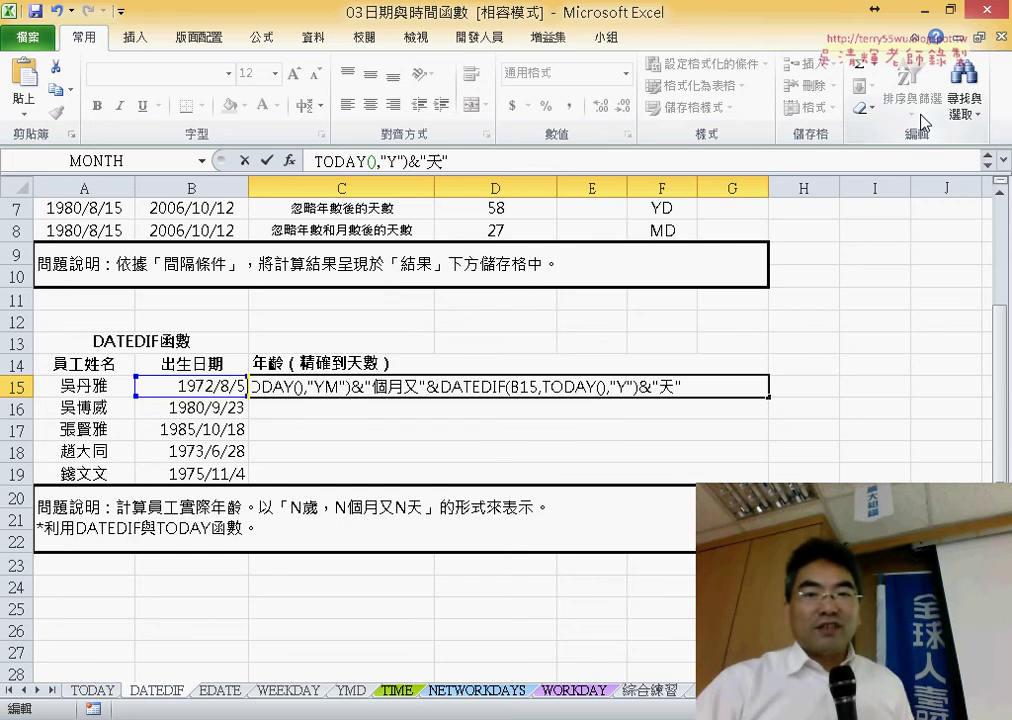
{"action": "left_click", "coordinate": [1003, 160]}
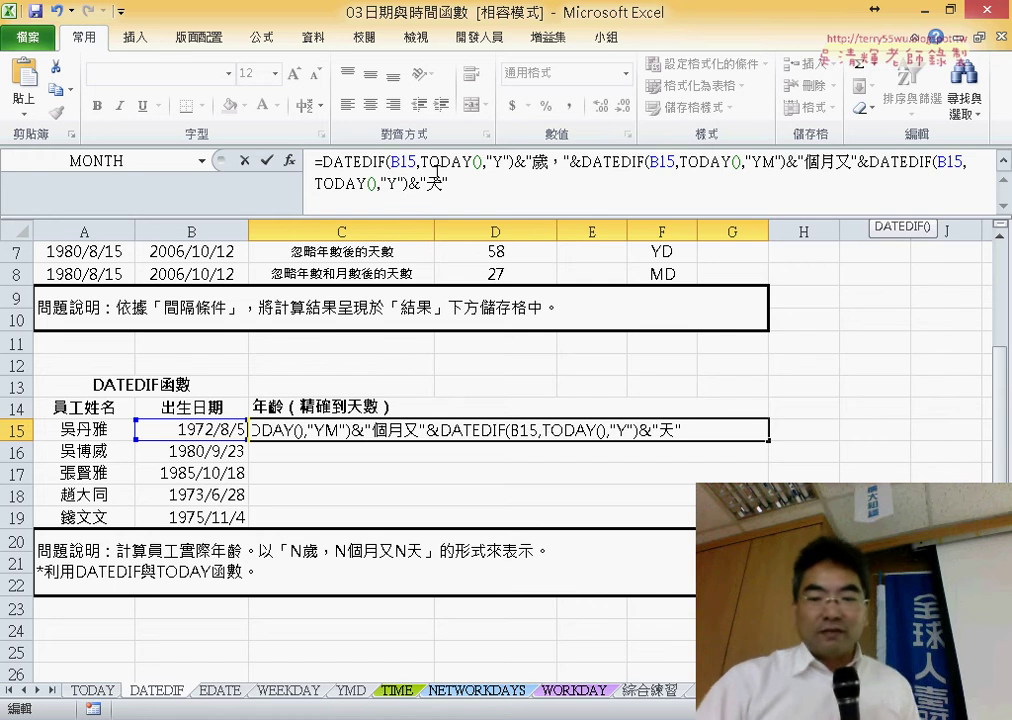
{"action": "key", "text": "Delete"}
{"action": "type", "text": "M"}
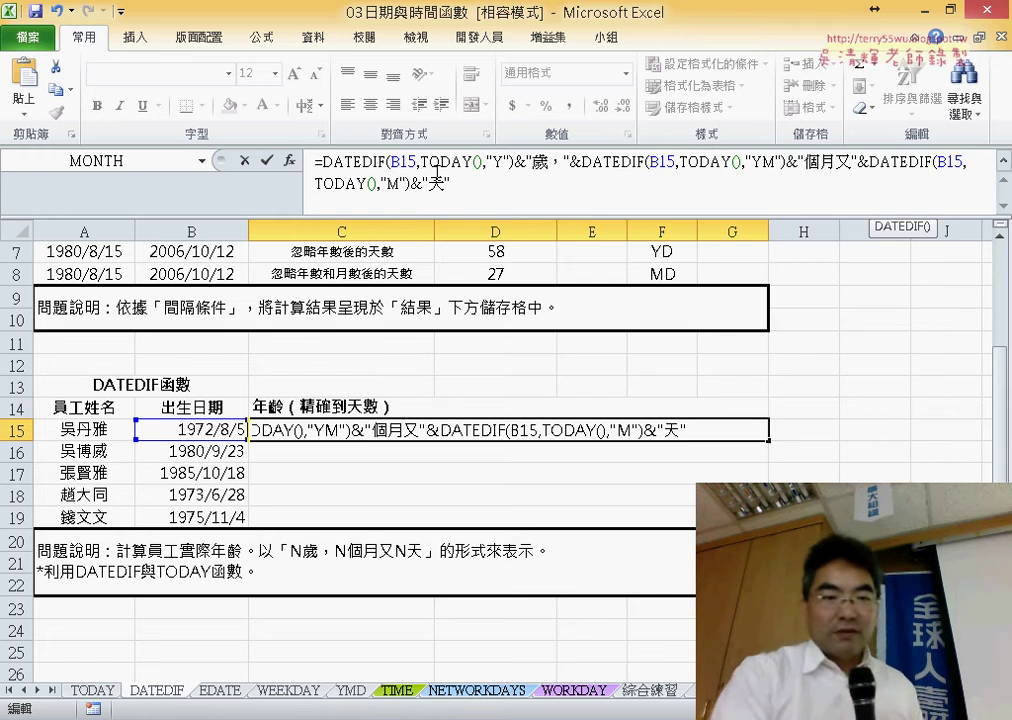
{"action": "type", "text": "D"}
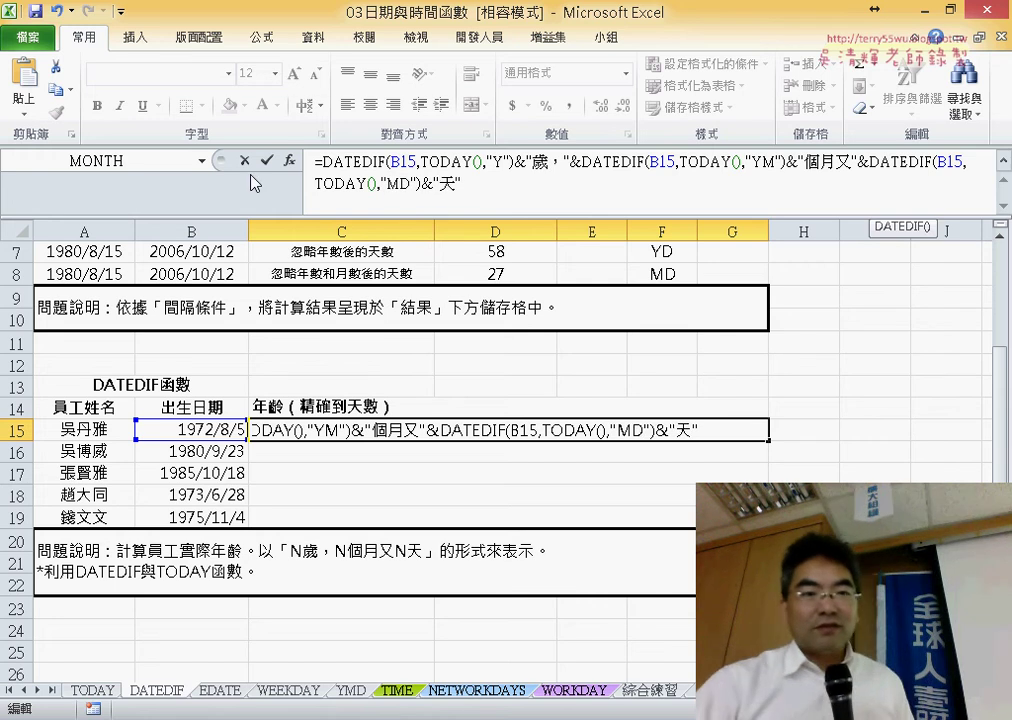
{"action": "left_click", "coordinate": [266, 160]}
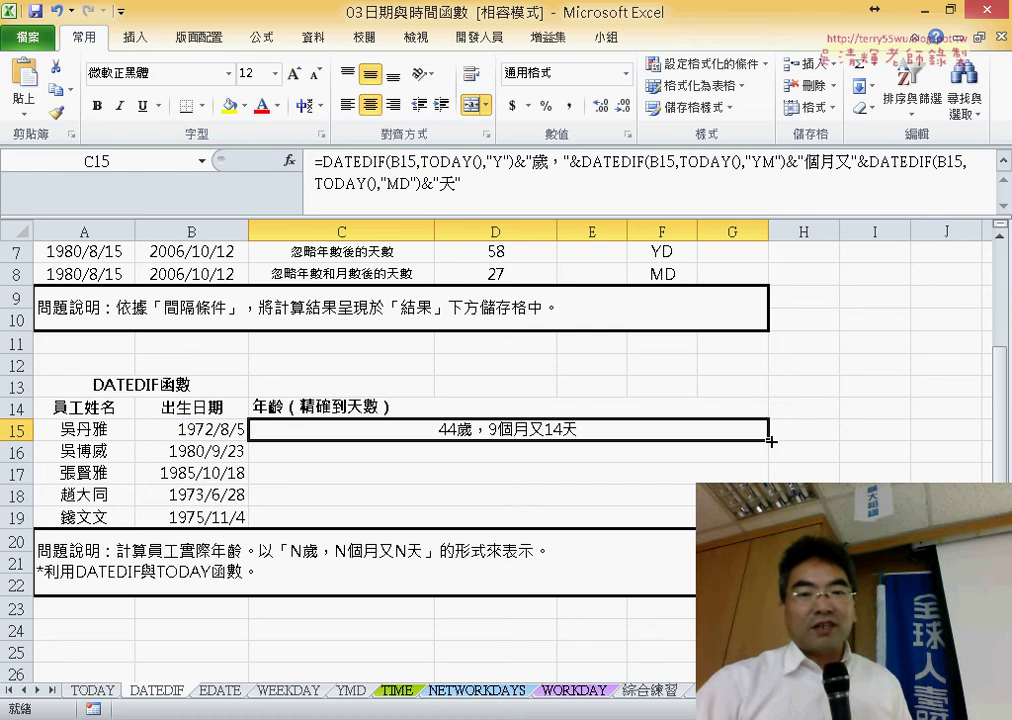
Fill C15's age formula down to C19, showing ages like 36歲，7個月又26天
{"action": "left_click_drag", "start_coordinate": [771, 441], "coordinate": [770, 517]}
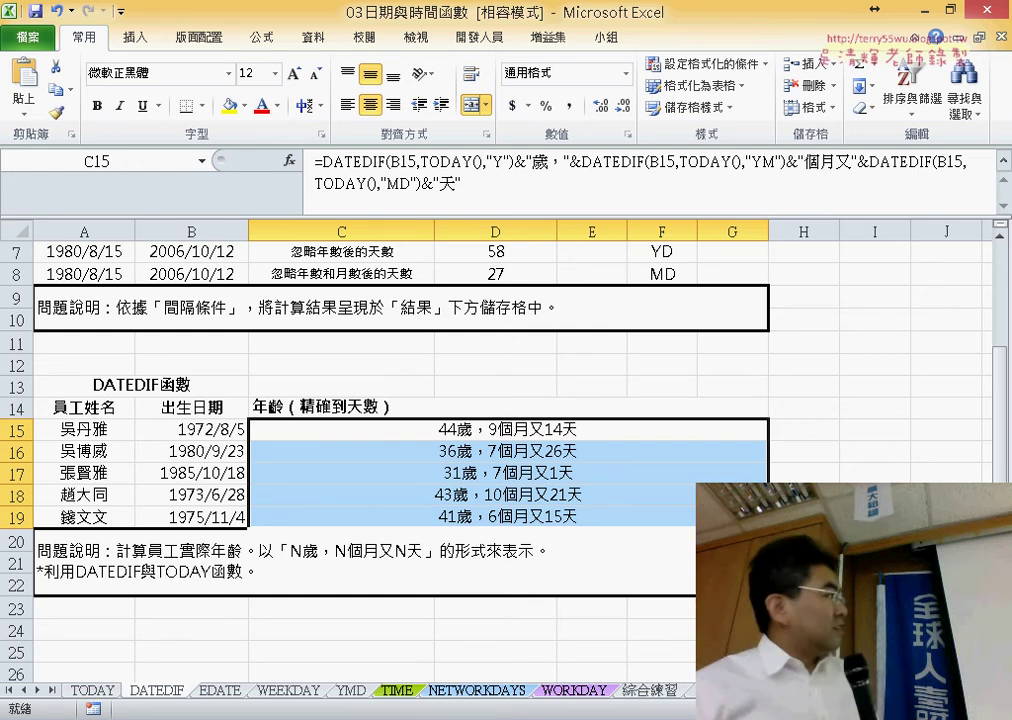
{"action": "left_click", "coordinate": [487, 435]}
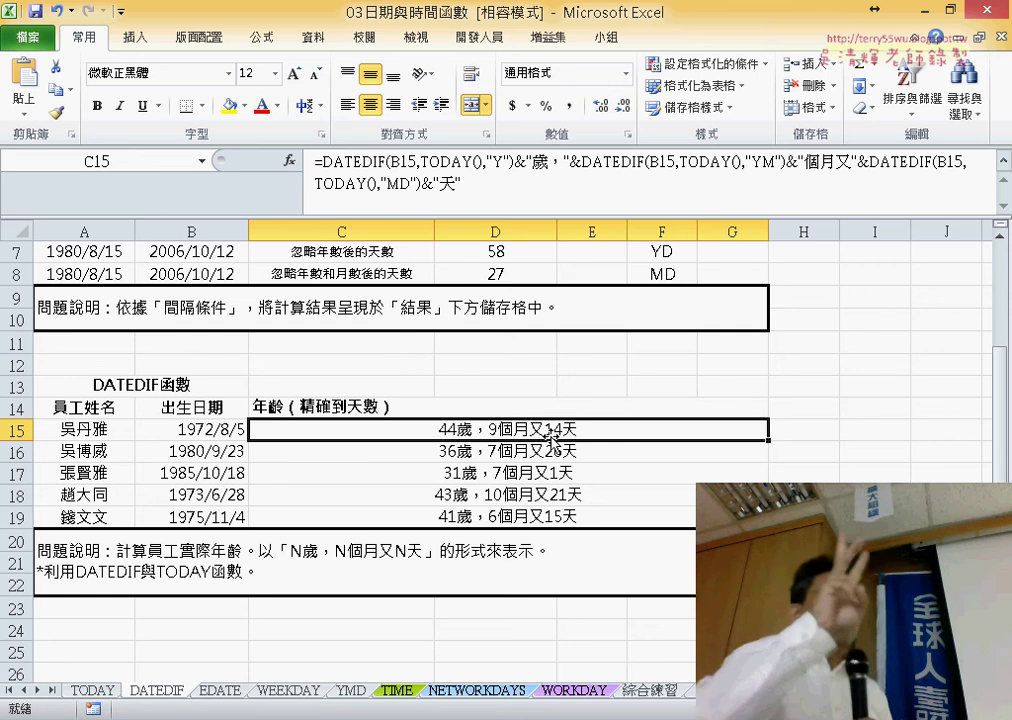
Undo C15 back to =DATEDIF(B15,TODAY(),"Y") showing 44, reviewing its TODAY() argument
{"action": "key", "text": "ctrl+z"}
{"action": "key", "text": "ctrl+z"}
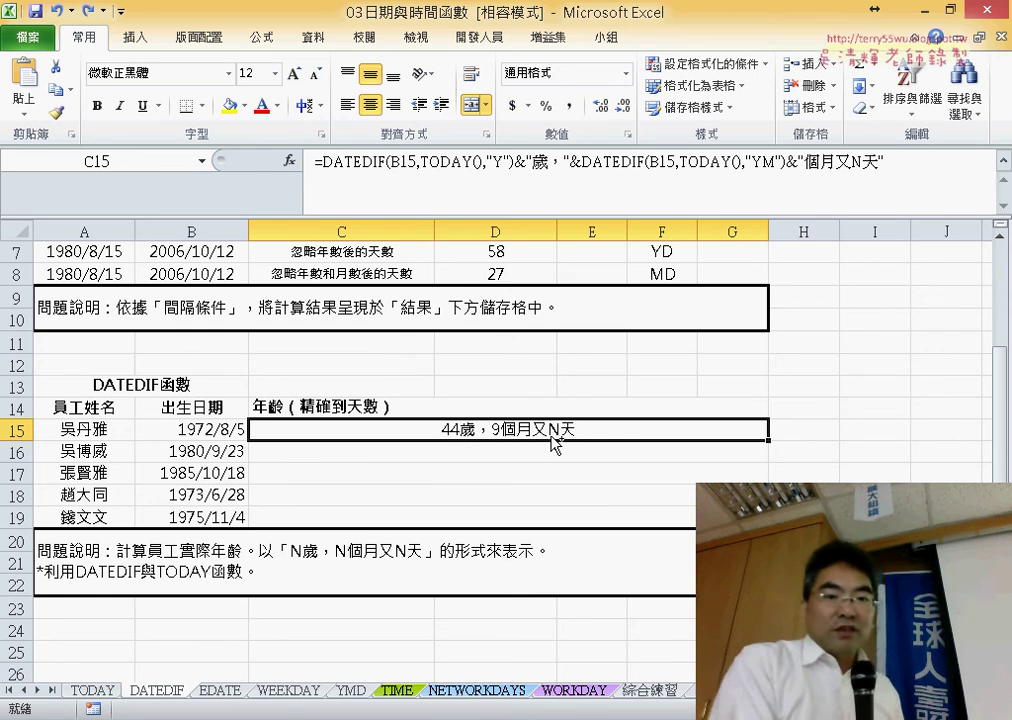
{"action": "key", "text": "ctrl+z"}
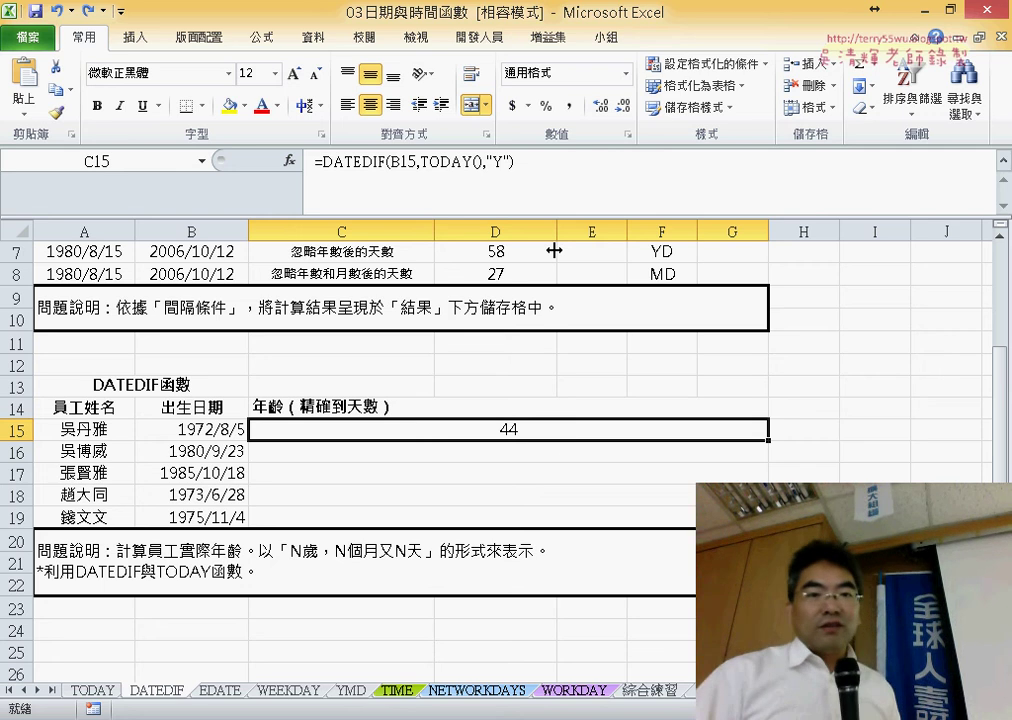
{"action": "left_click_drag", "start_coordinate": [542, 164], "coordinate": [309, 160]}
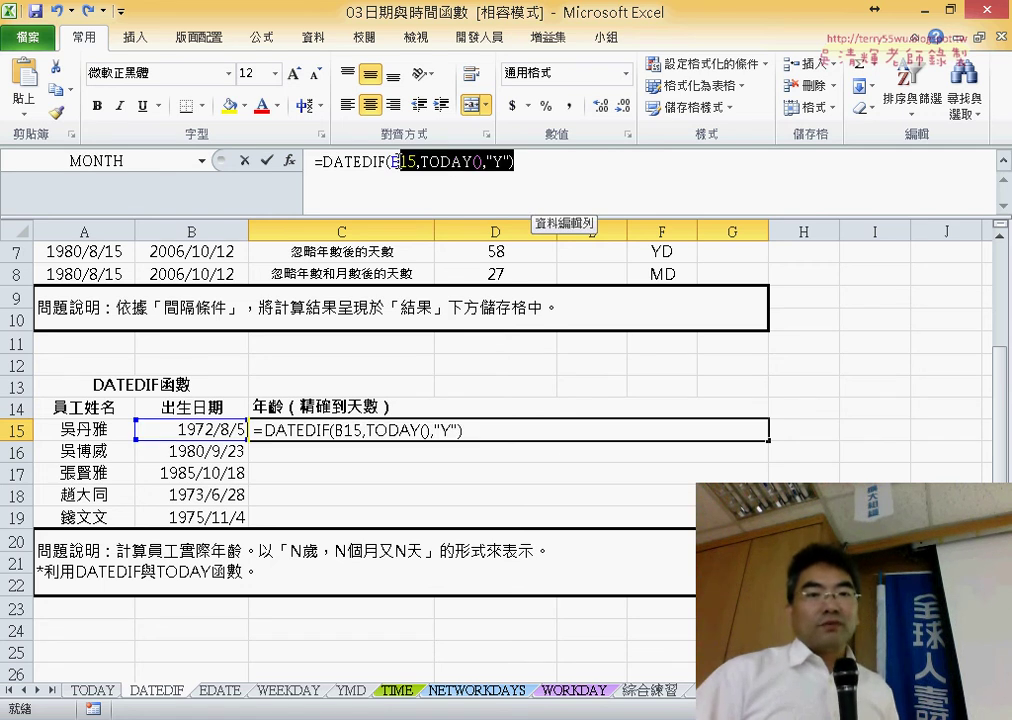
{"action": "left_click", "coordinate": [425, 164]}
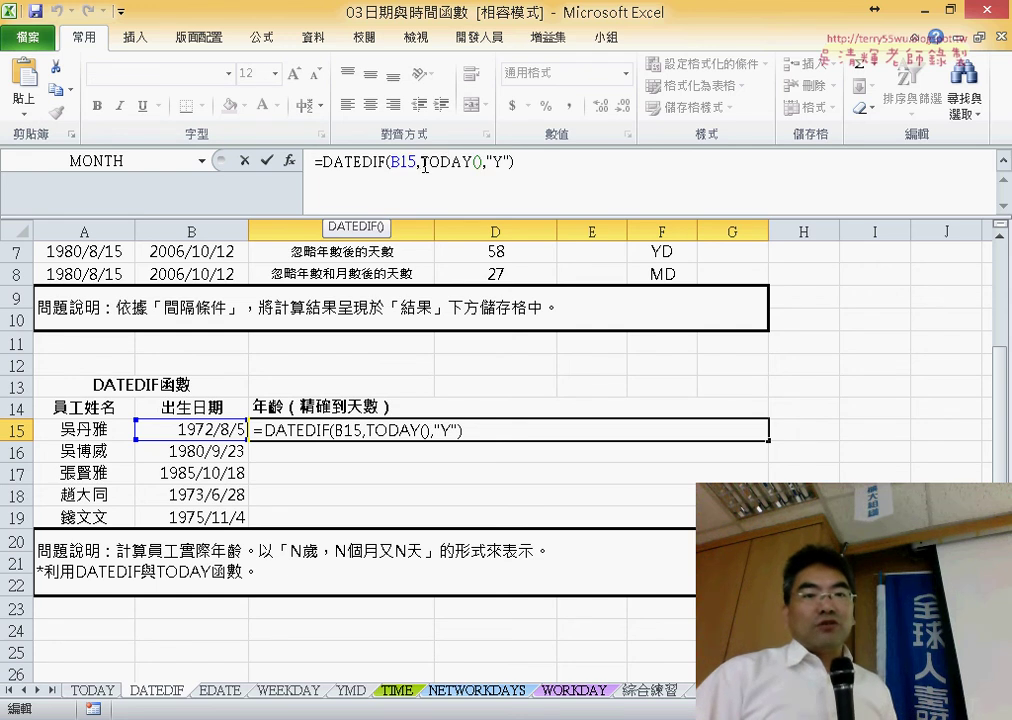
{"action": "left_click_drag", "start_coordinate": [425, 164], "coordinate": [456, 165]}
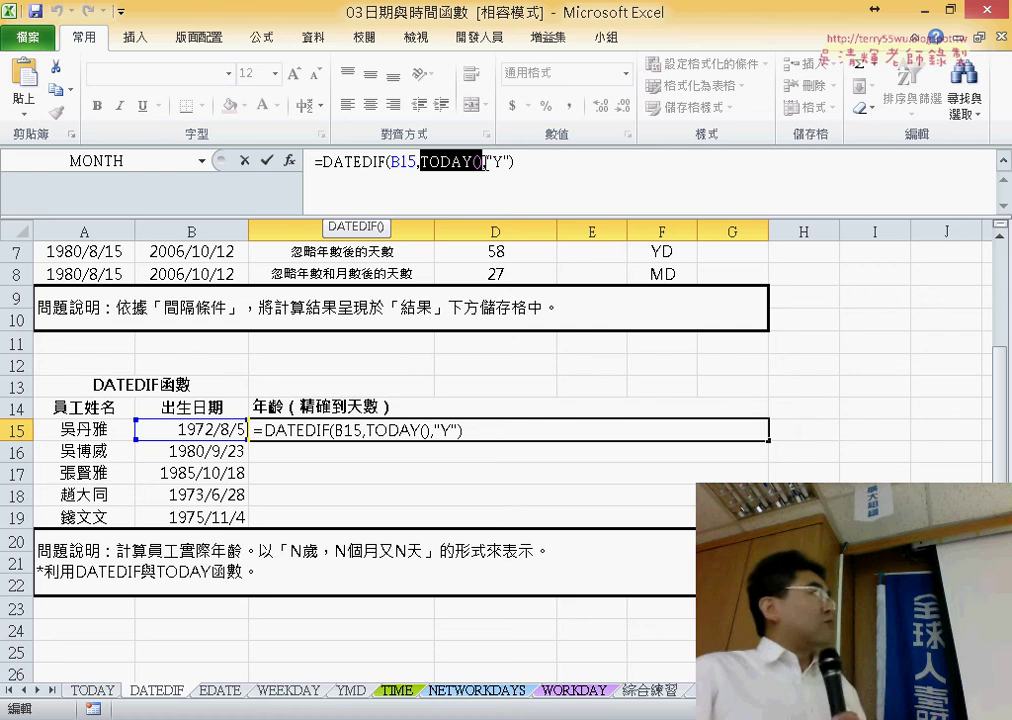
{"action": "left_click", "coordinate": [577, 160]}
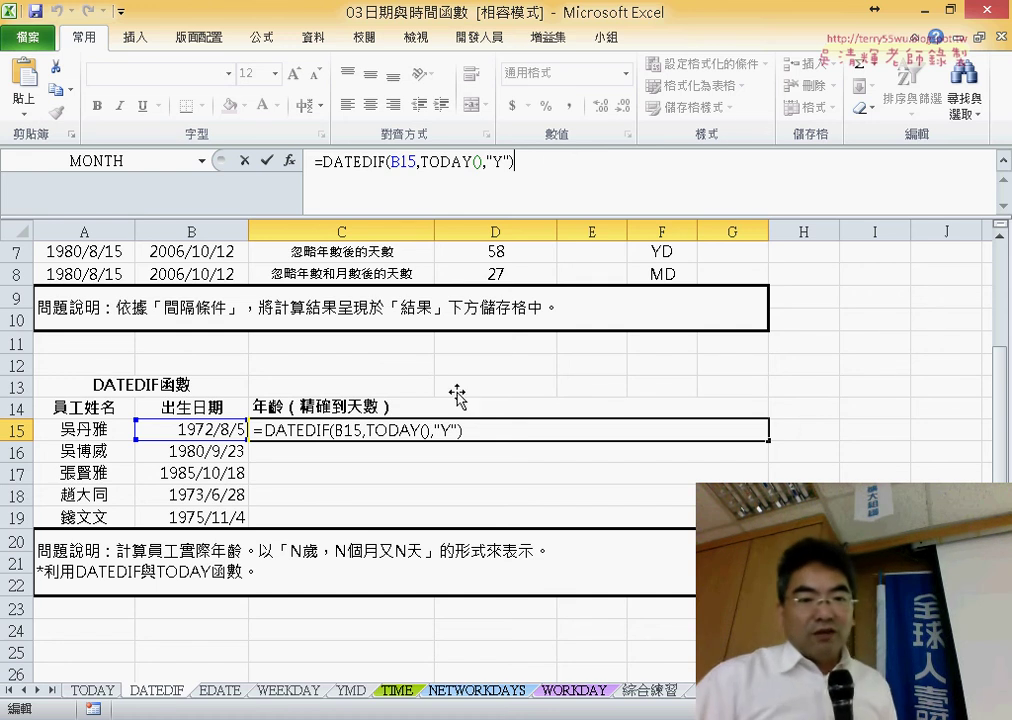
{"action": "left_click", "coordinate": [267, 160]}
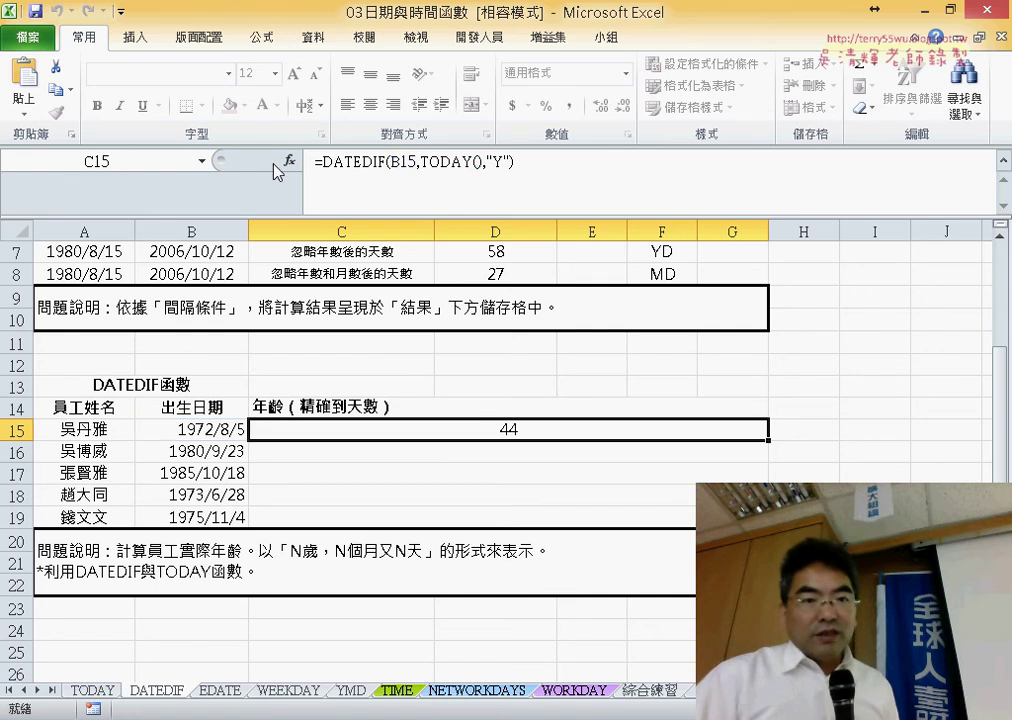
Reread A20's task description for the required N歲，N個月又N天 format
{"action": "left_click", "coordinate": [330, 550]}
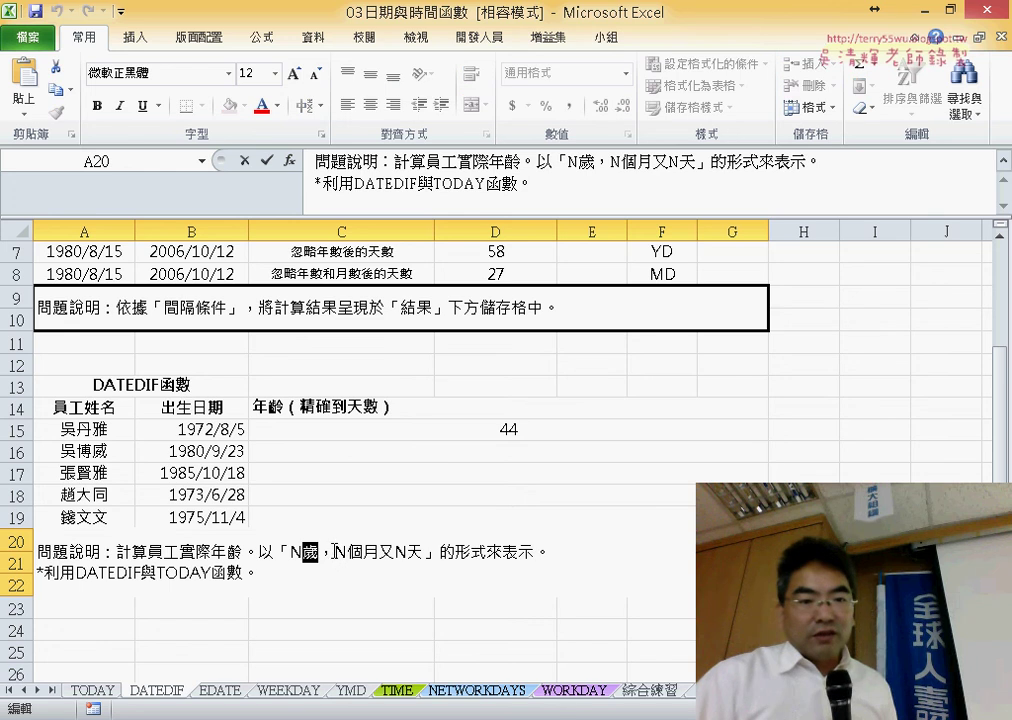
{"action": "left_click_drag", "start_coordinate": [336, 551], "coordinate": [422, 551]}
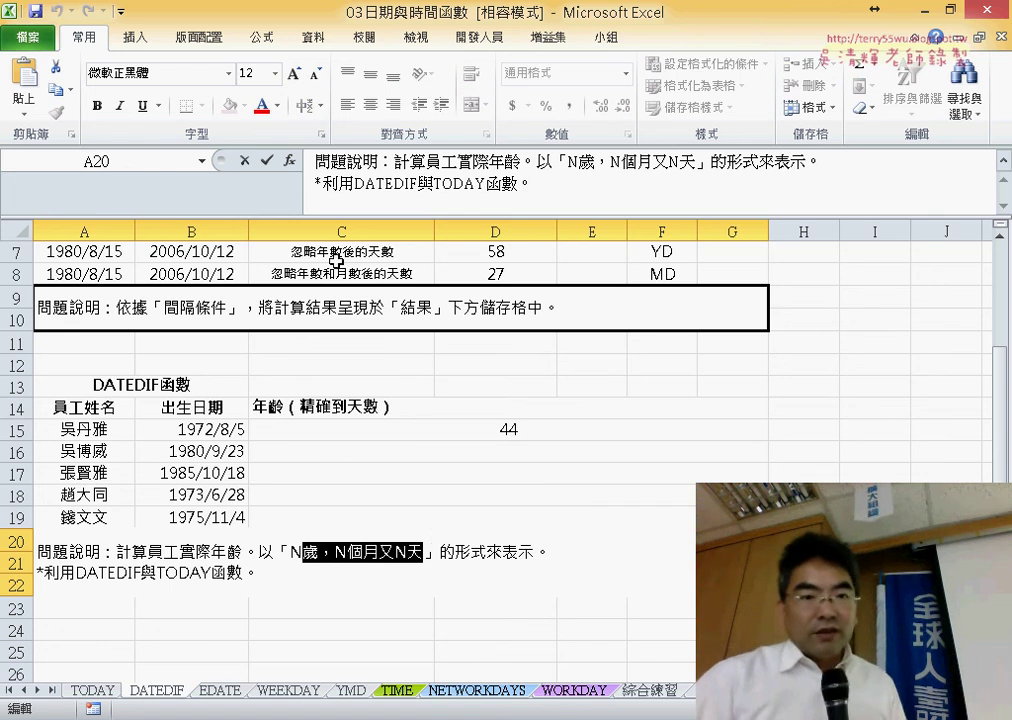
{"action": "left_click", "coordinate": [244, 163]}
Append the placeholder text 歲，N個月又N天 to C15's year formula
{"action": "left_click", "coordinate": [517, 430]}
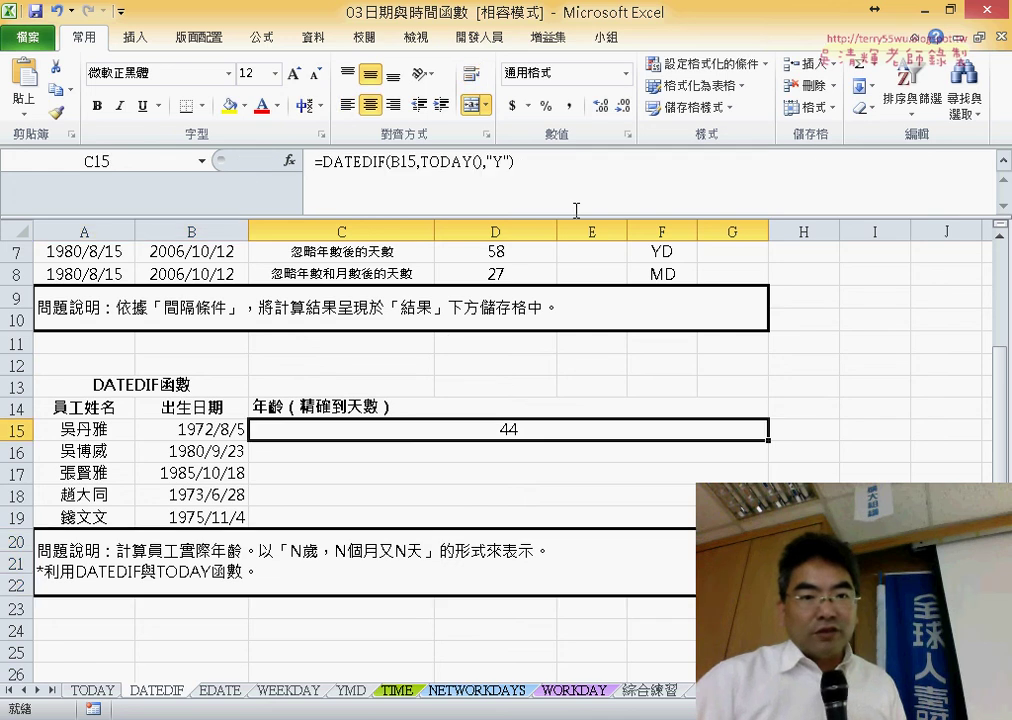
{"action": "left_click", "coordinate": [572, 166]}
{"action": "type", "text": "&"}
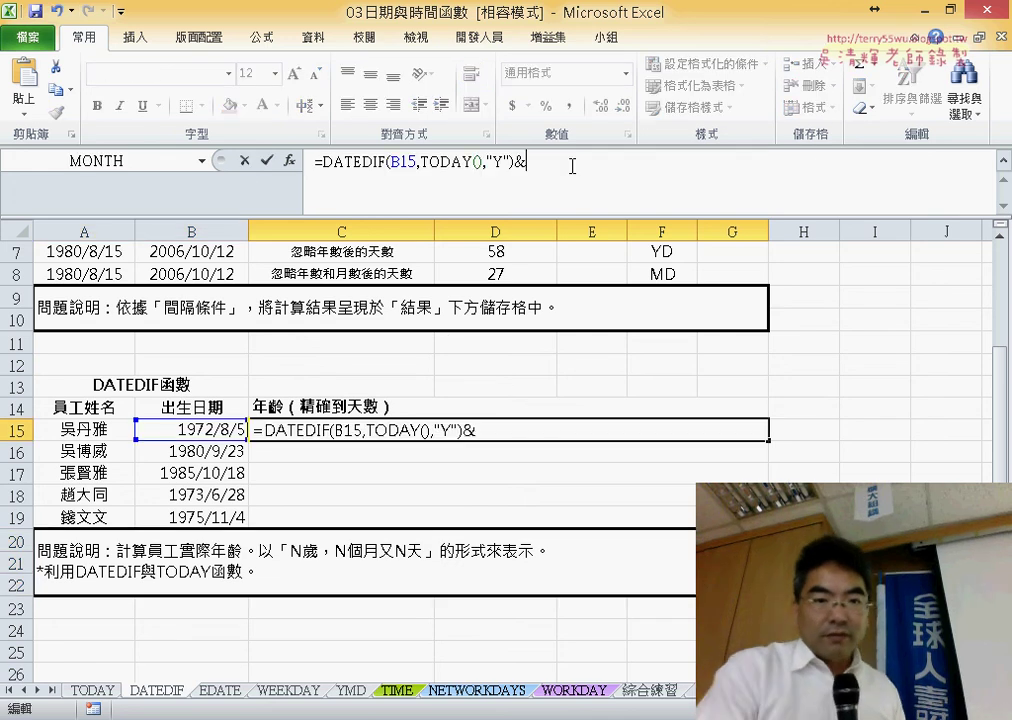
{"action": "type", "text": "\"\""}
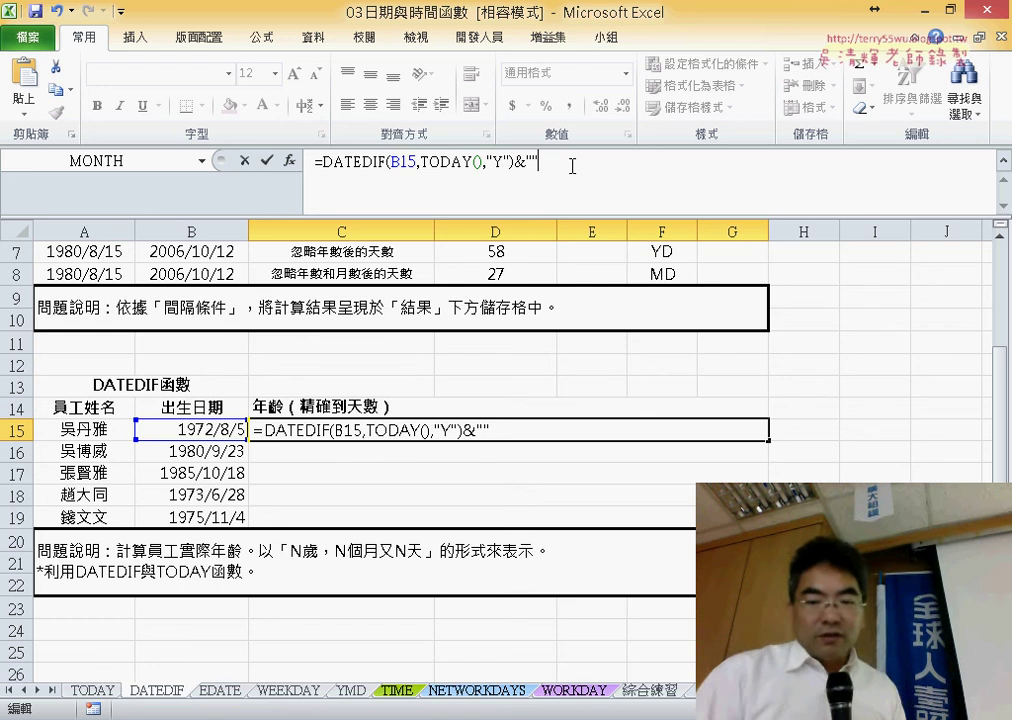
{"action": "type", "text": "歲，N個月又N天"}
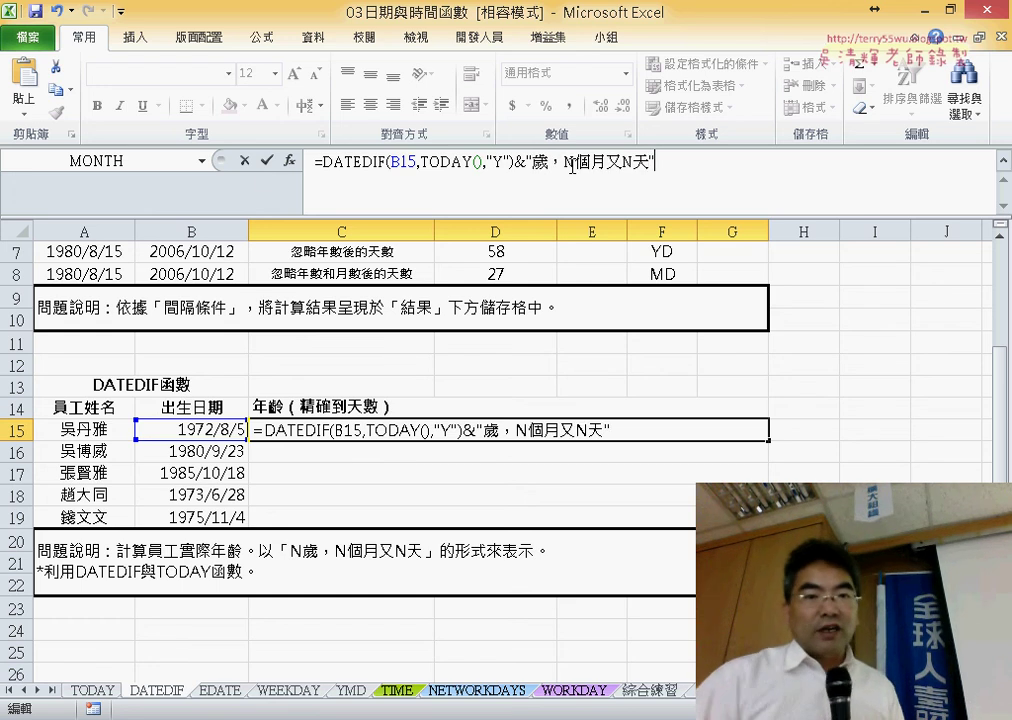
{"action": "left_click", "coordinate": [265, 163]}
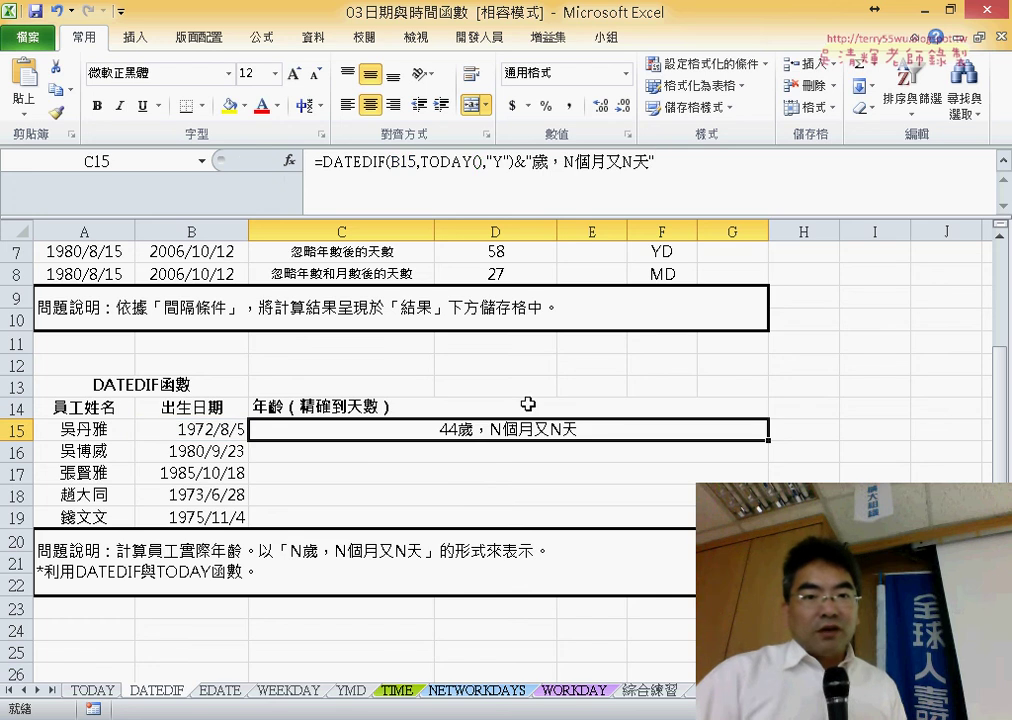
Replace the month N with a copied DATEDIF using the "YM" unit
{"action": "double_click", "coordinate": [568, 161]}
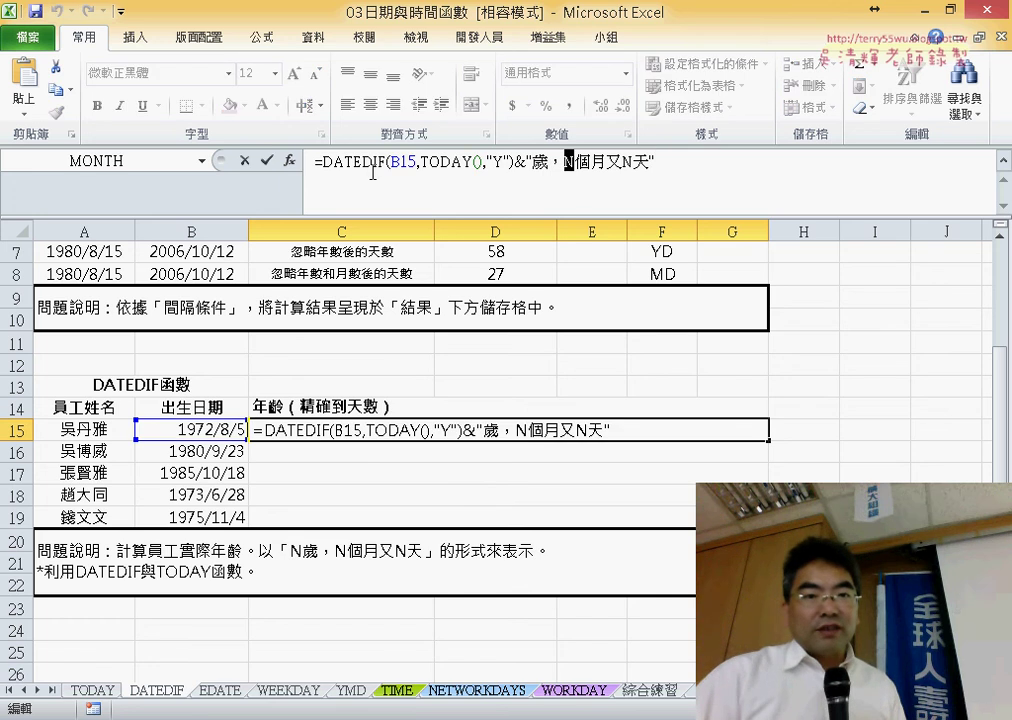
{"action": "left_click_drag", "start_coordinate": [324, 166], "coordinate": [511, 156]}
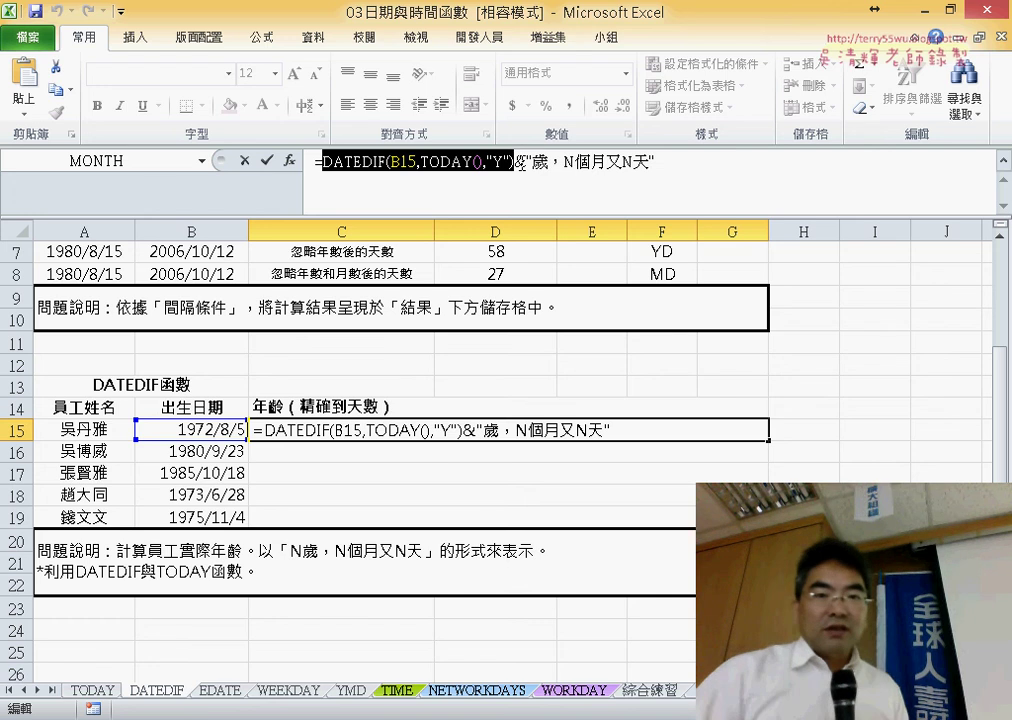
{"action": "left_click", "coordinate": [580, 160]}
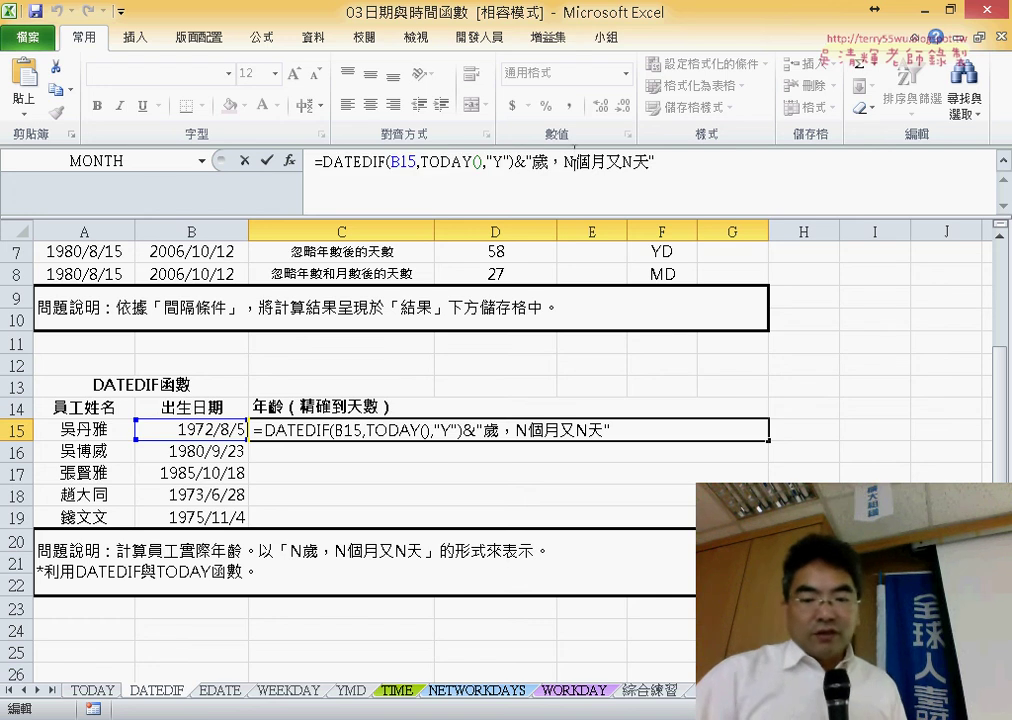
{"action": "type", "text": "\"\""}
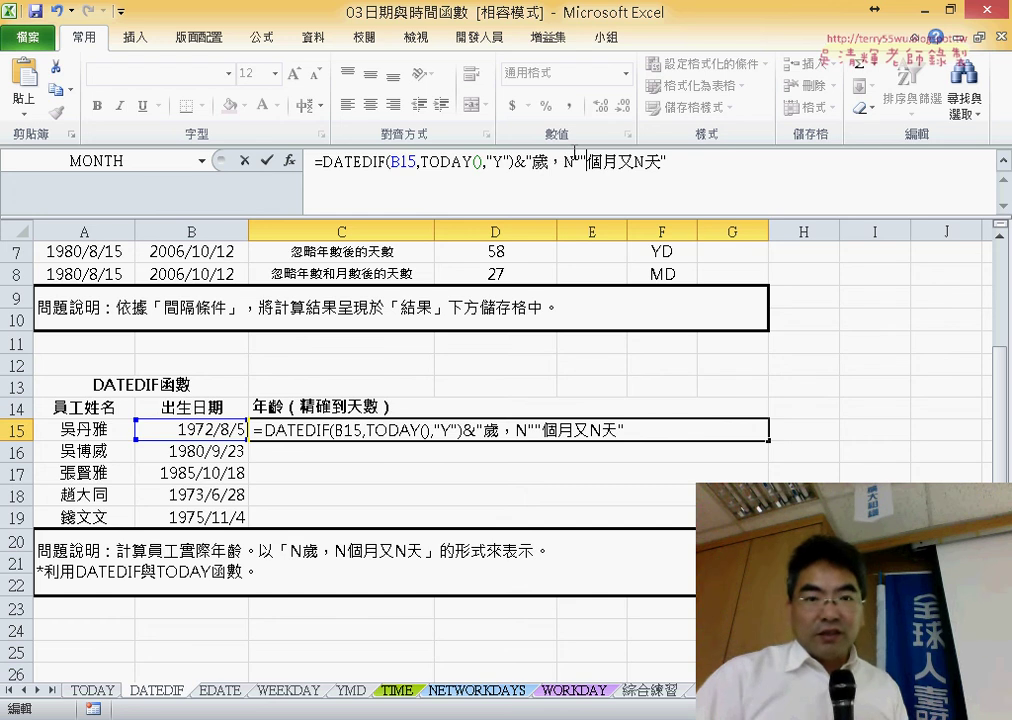
{"action": "key", "text": "BackSpace"}
{"action": "key", "text": "BackSpace"}
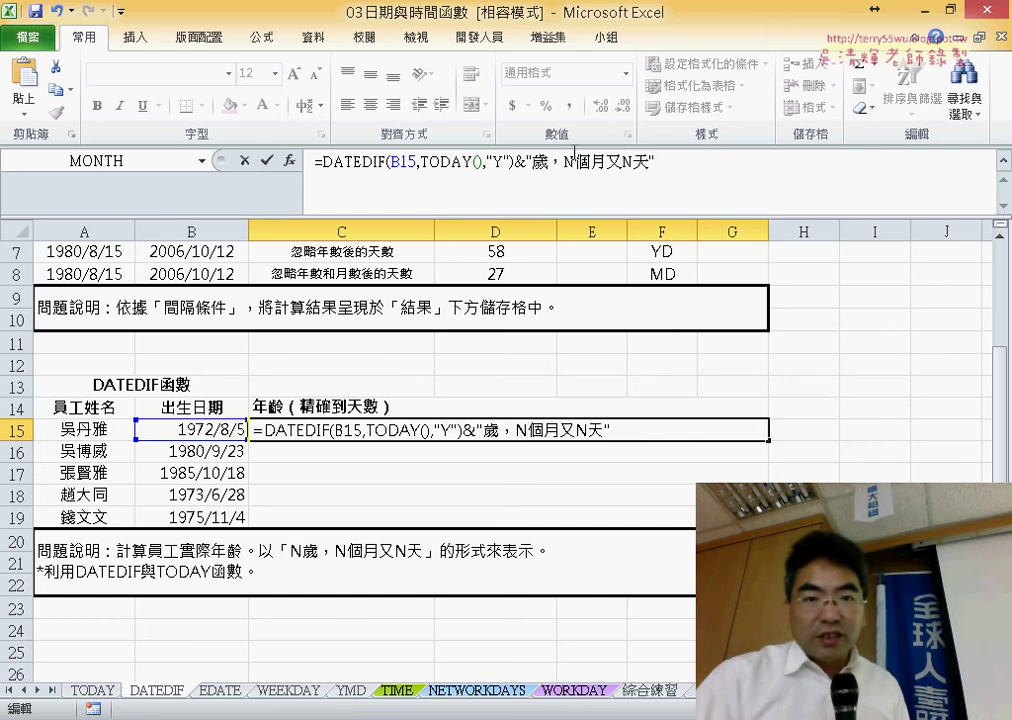
{"action": "key", "text": "BackSpace"}
{"action": "type", "text": "\"歲，\""}
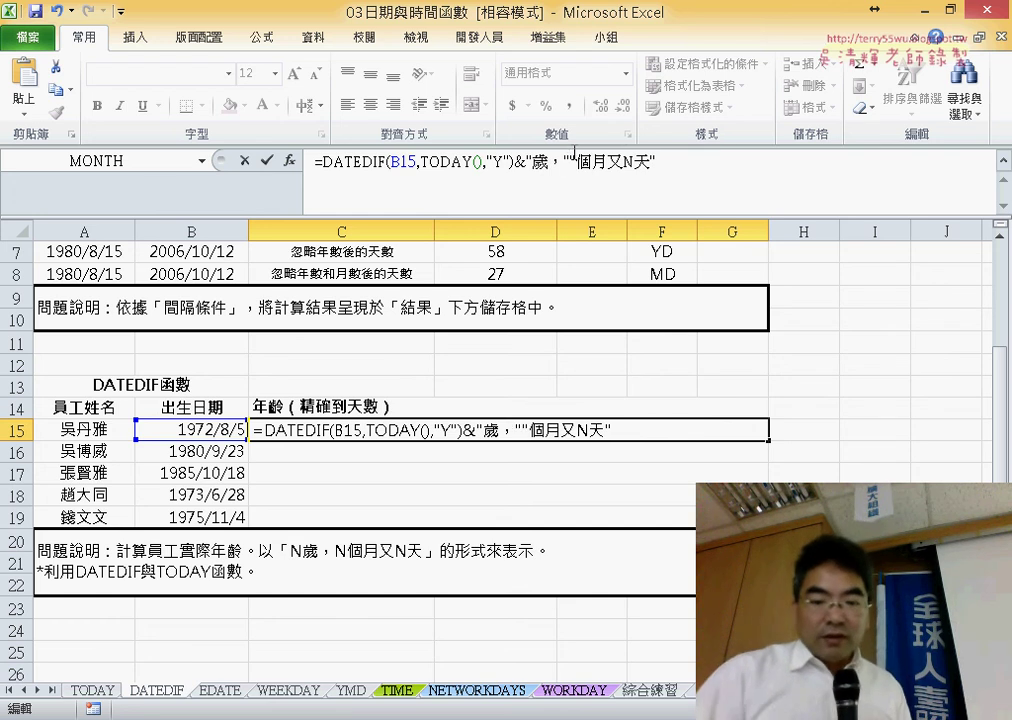
{"action": "type", "text": "&"}
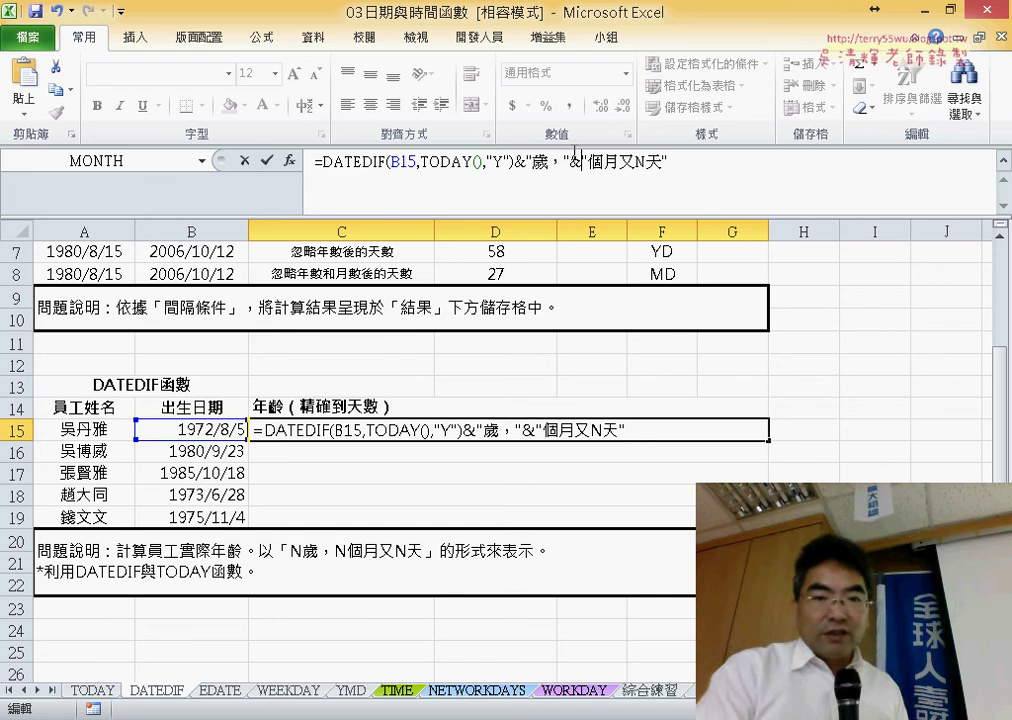
{"action": "type", "text": "&"}
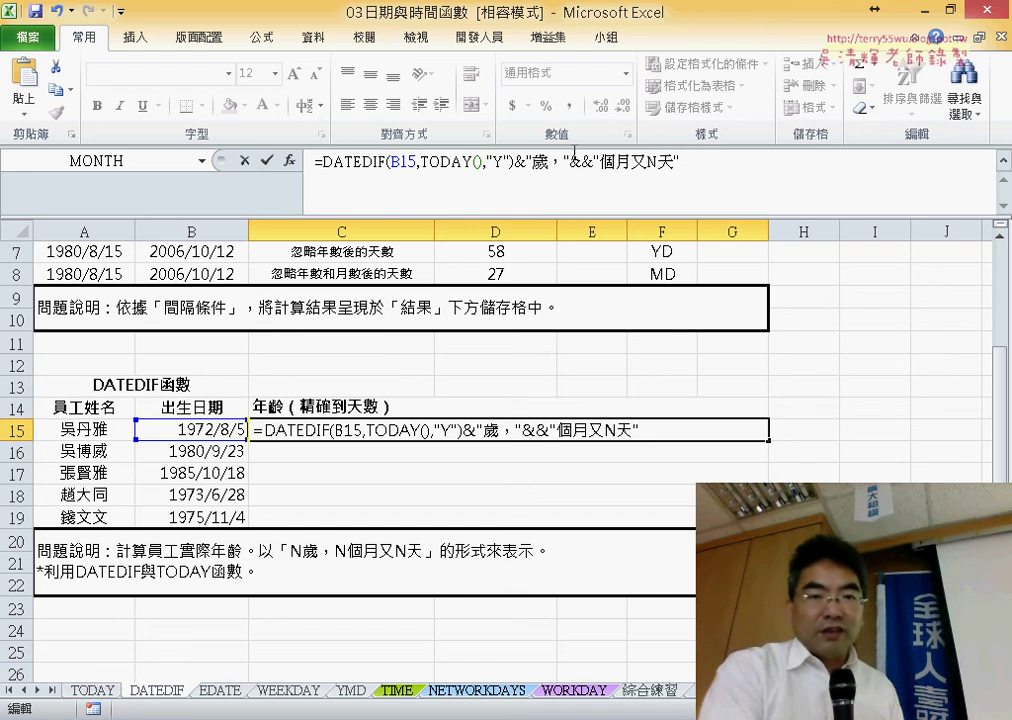
{"action": "type", "text": "DATEDIF(B15,TODAY(),\"Y\")"}
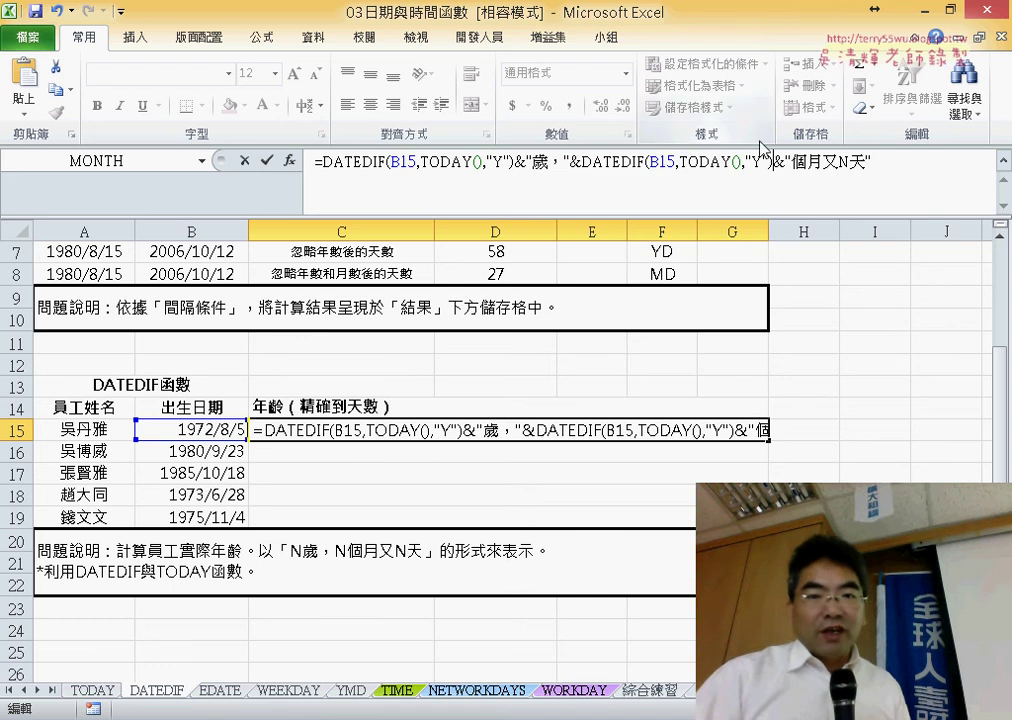
{"action": "left_click", "coordinate": [765, 160]}
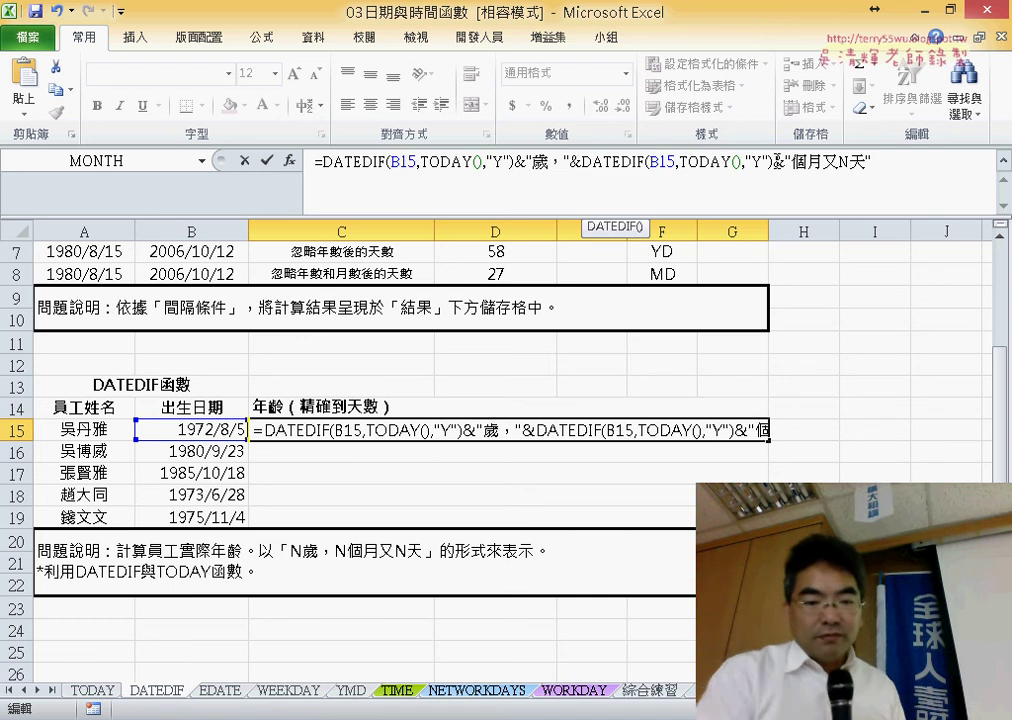
{"action": "type", "text": "M"}
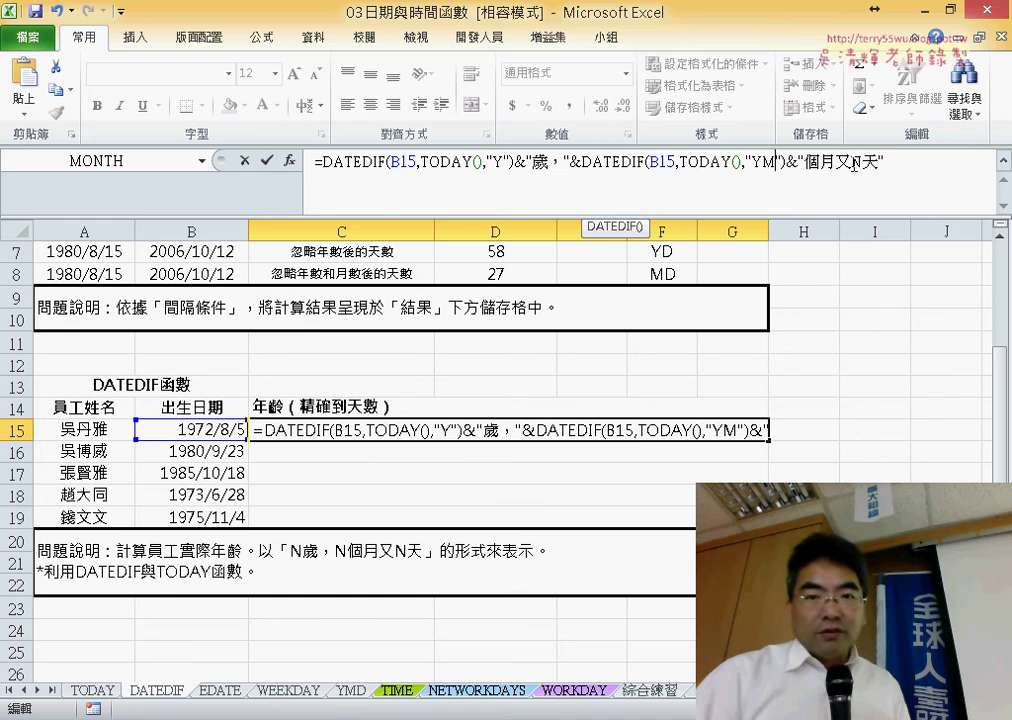
{"action": "type", "text": "\"\""}
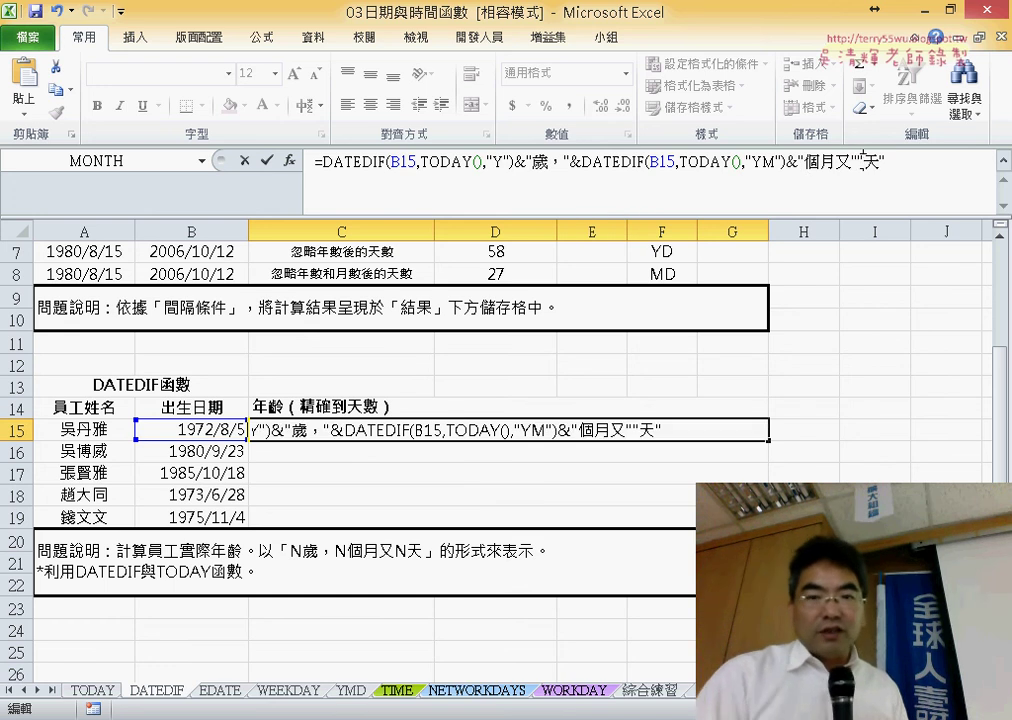
{"action": "type", "text": "&&"}
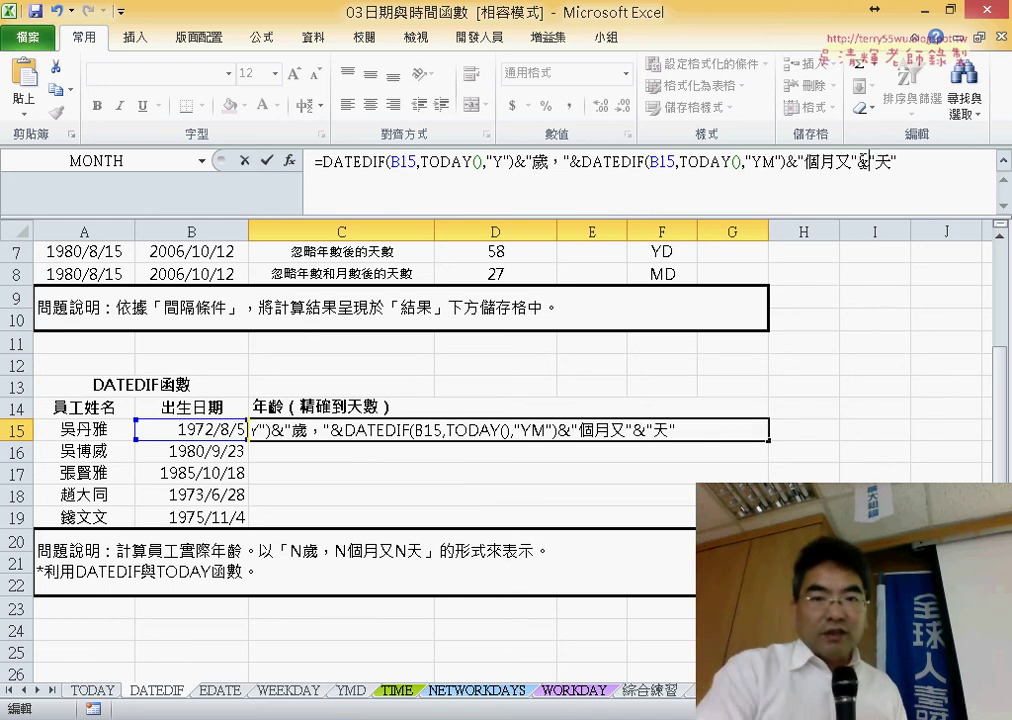
Add a DATEDIF with "MD" for days so C15 shows 44歲，9個月又14天
{"action": "type", "text": "DATEDIF(B15,TODAY(),\"Y\")"}
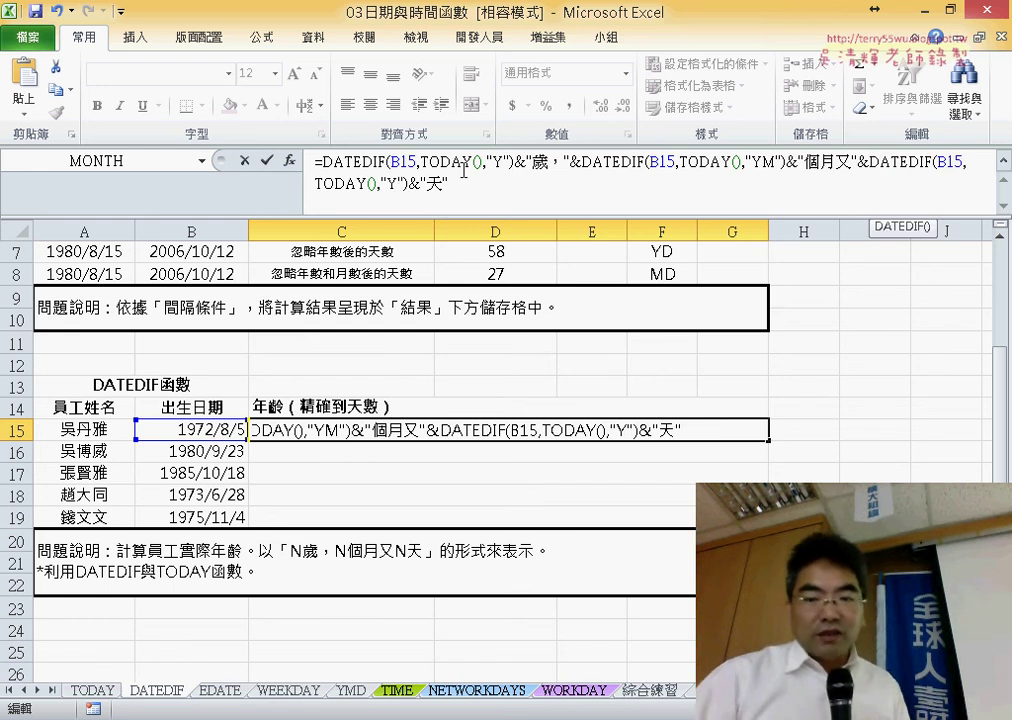
{"action": "key", "text": "Delete"}
{"action": "type", "text": "M"}
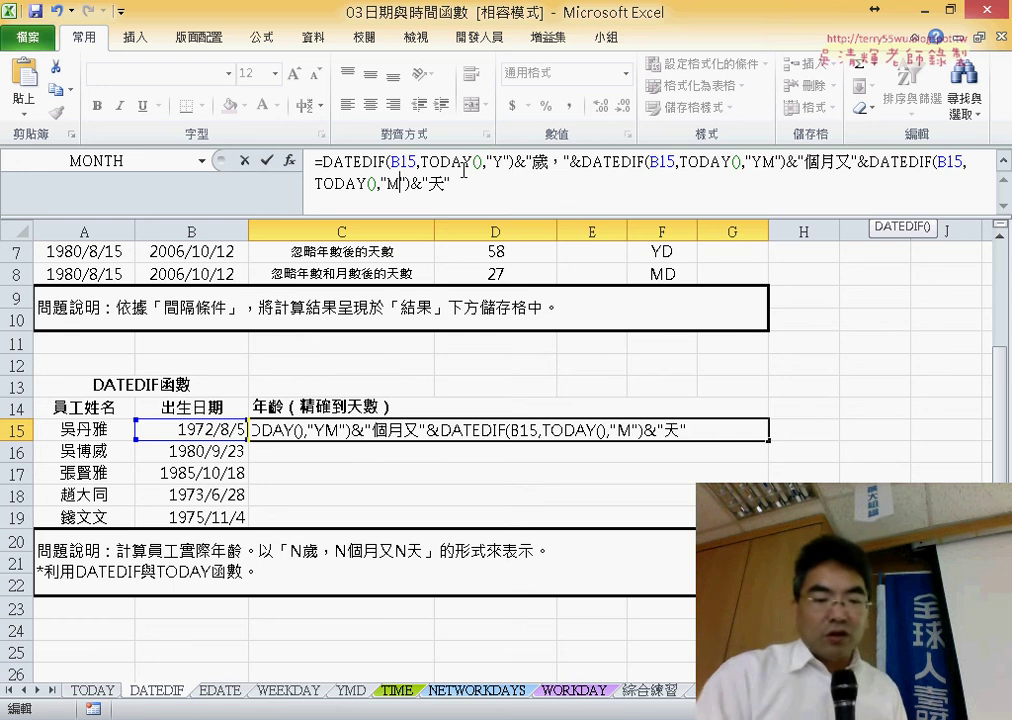
{"action": "type", "text": "D"}
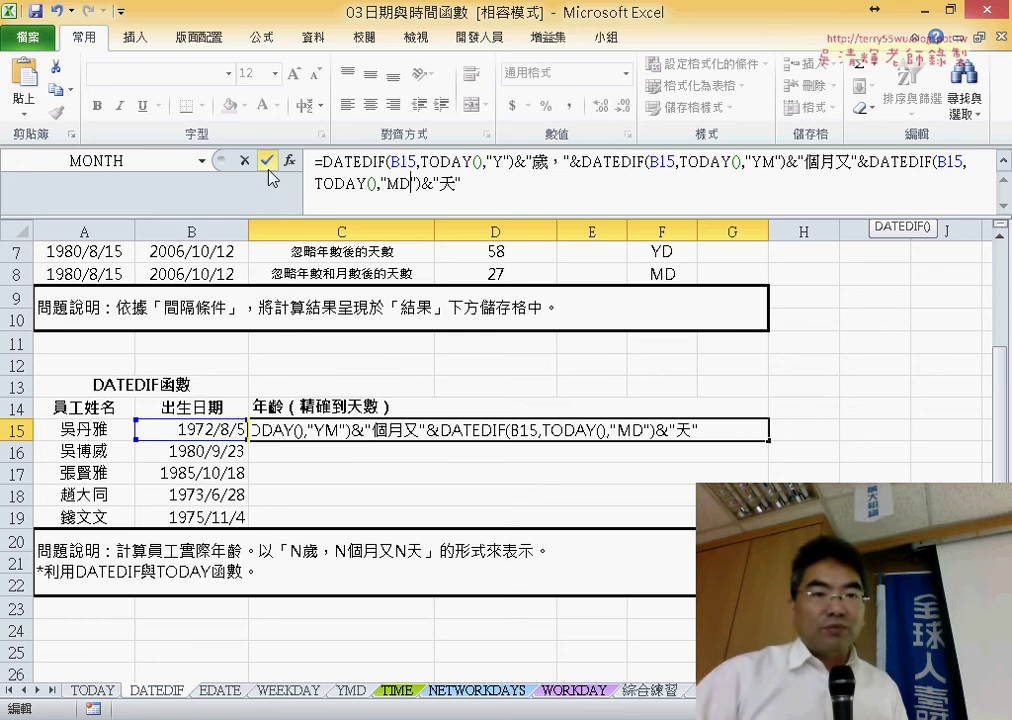
{"action": "left_click", "coordinate": [267, 160]}
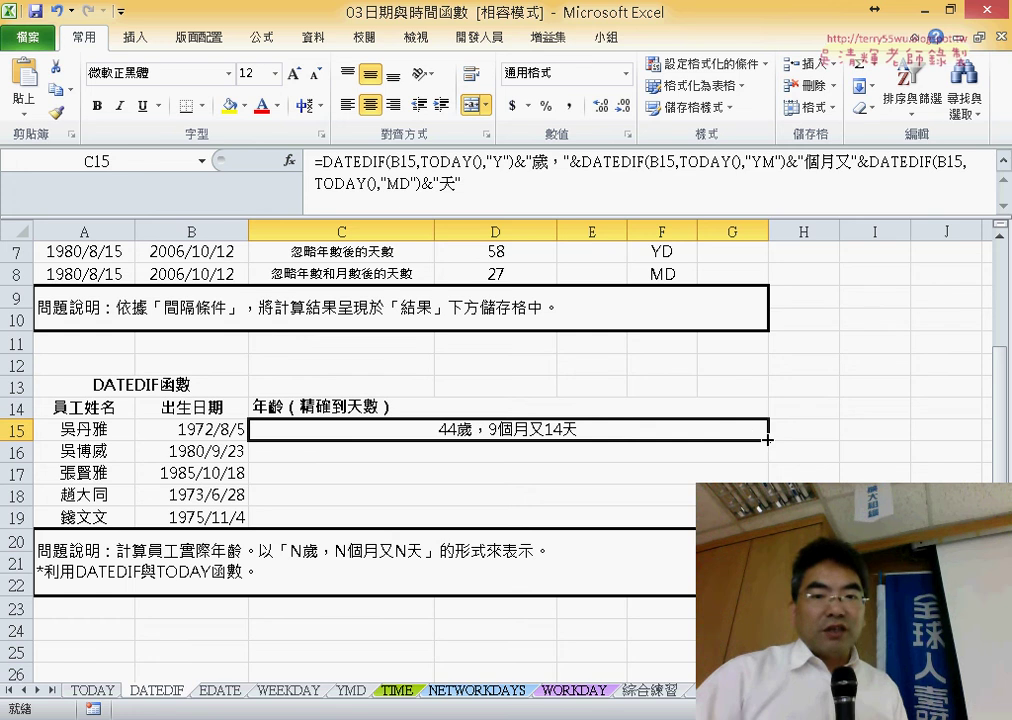
Fill C15's formula down to C19, showing ages through 41歲，6個月又15天
{"action": "left_click_drag", "start_coordinate": [767, 440], "coordinate": [767, 518]}
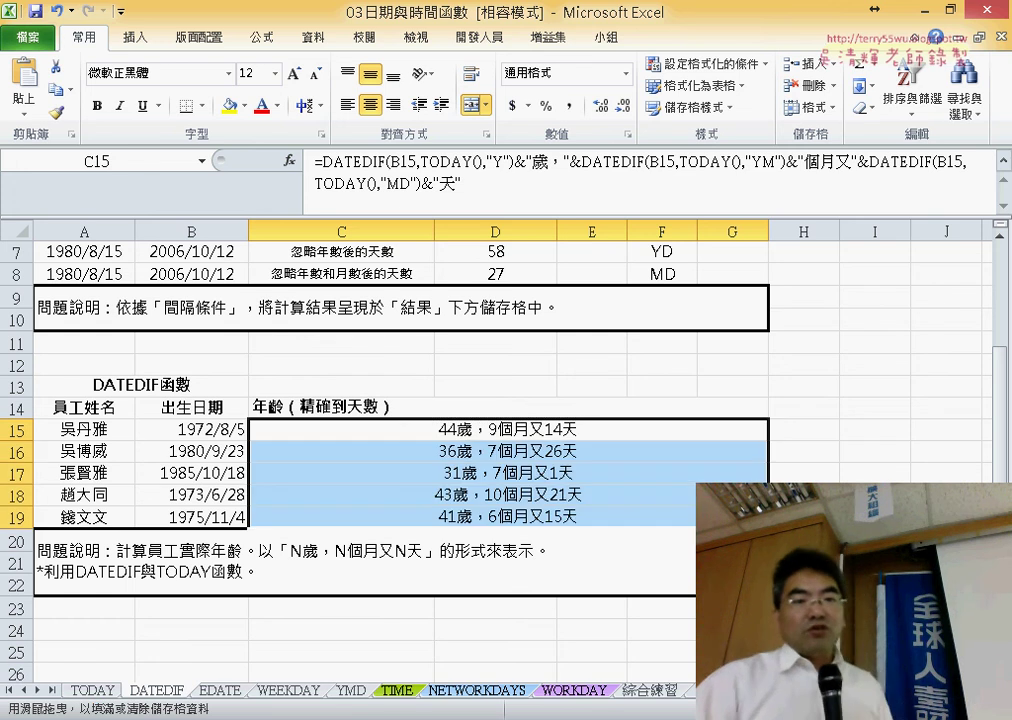
{"action": "left_click", "coordinate": [896, 460]}
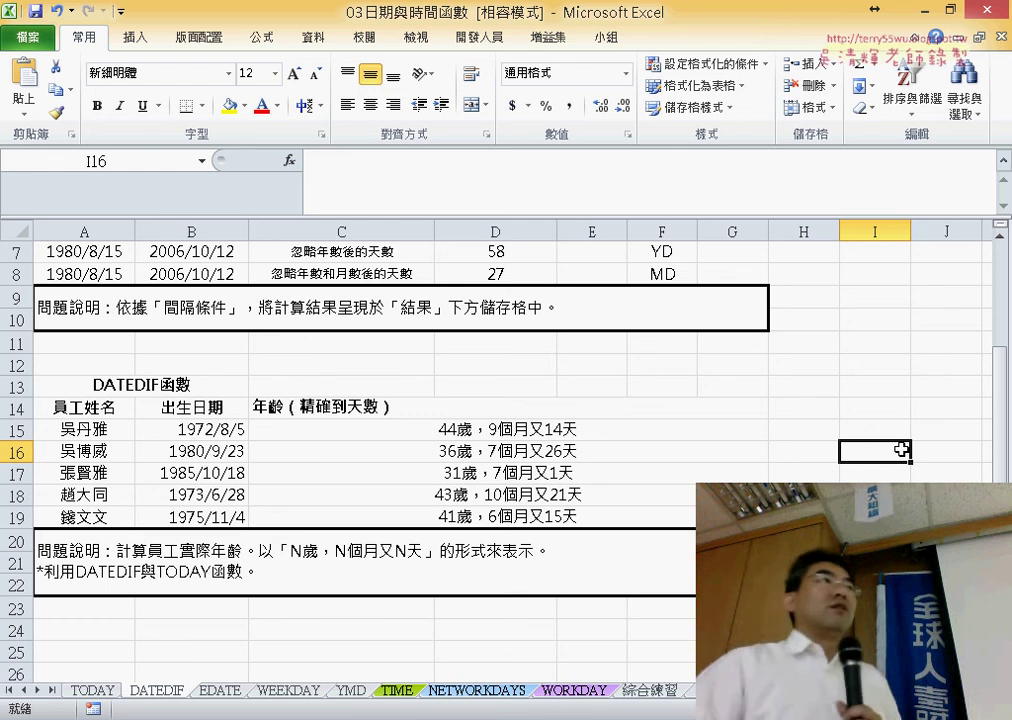